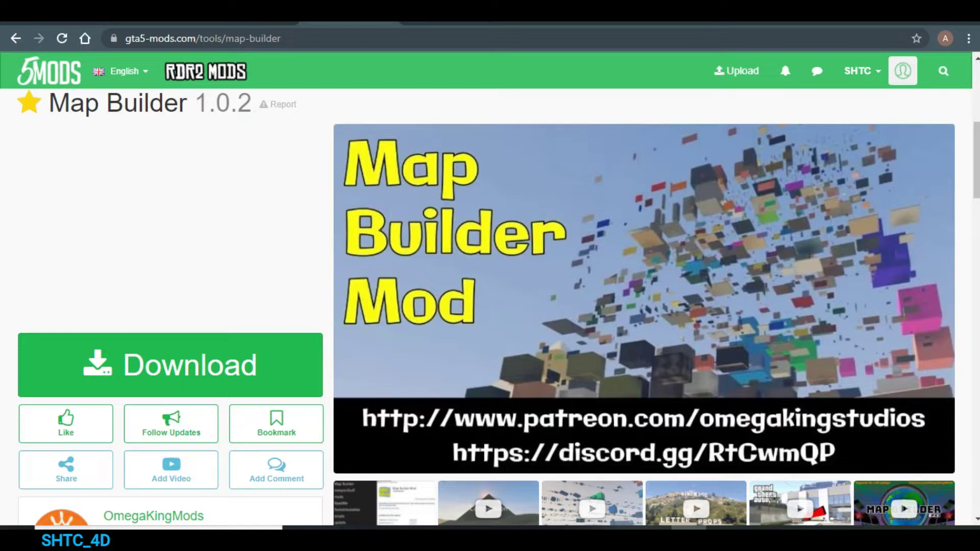
{"action": "scroll", "coordinate": [490, 306], "scroll_direction": "up", "scroll_amount": 2}
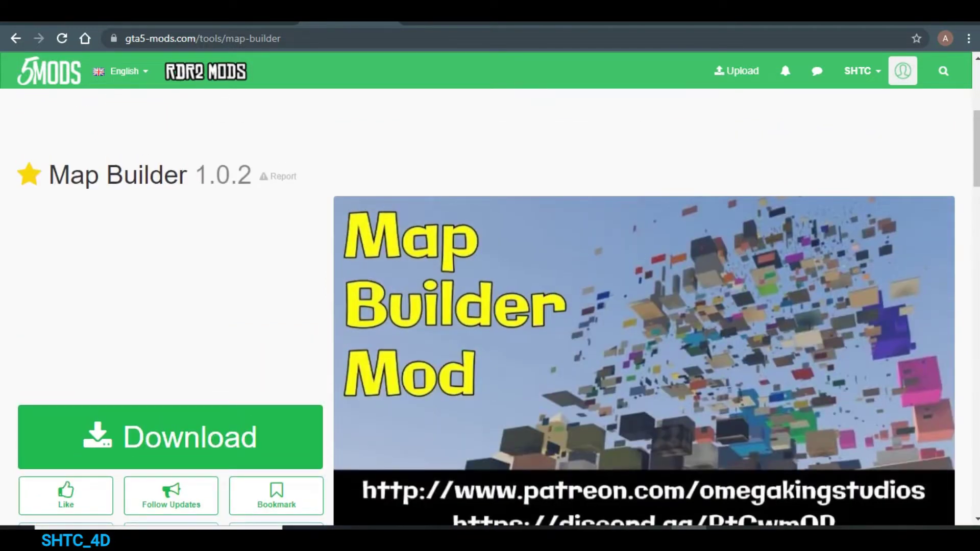
{"action": "scroll", "coordinate": [490, 306], "scroll_direction": "down", "scroll_amount": 2}
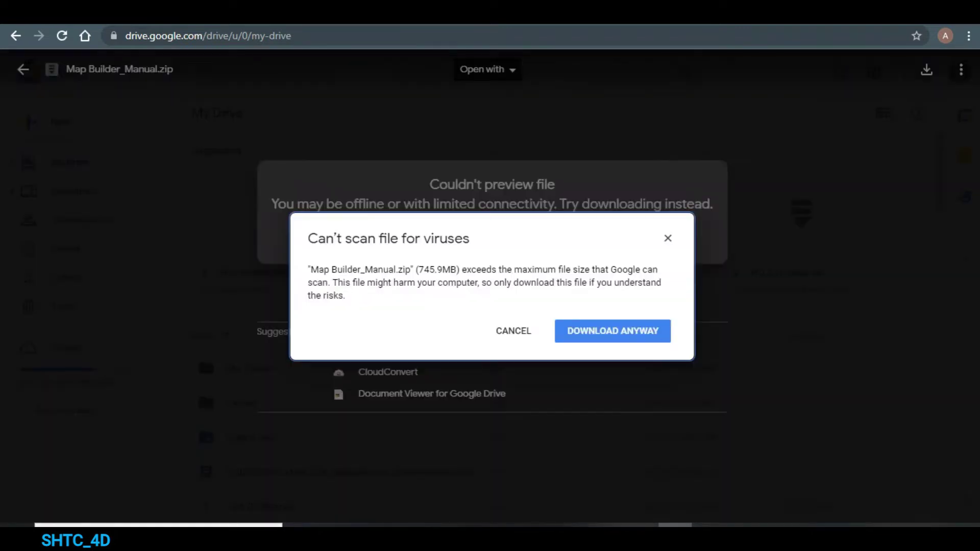
Step: Download the 745.9 MB Map Builder_Manual.zip despite the virus-scan warning, then dismiss the download bar
{"action": "left_click", "coordinate": [612, 329]}
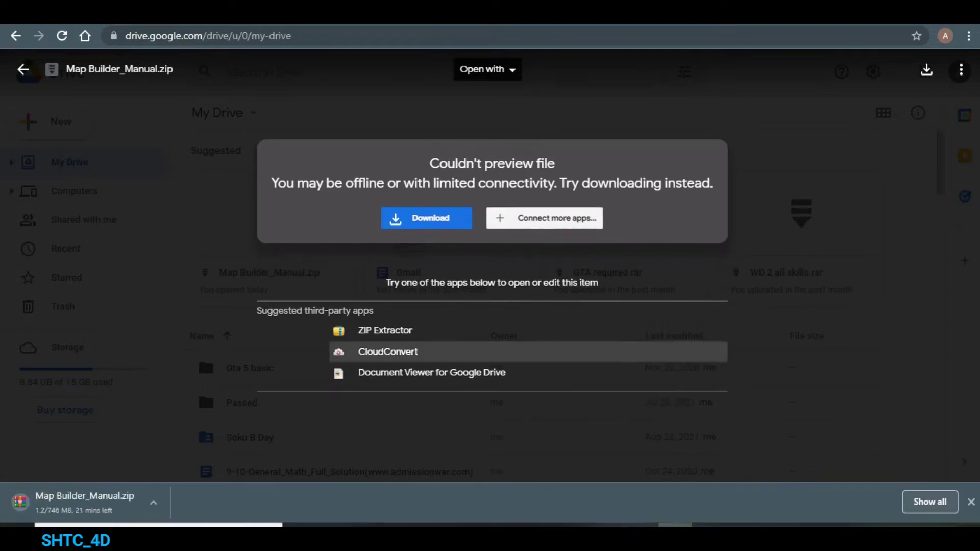
{"action": "left_click", "coordinate": [971, 501]}
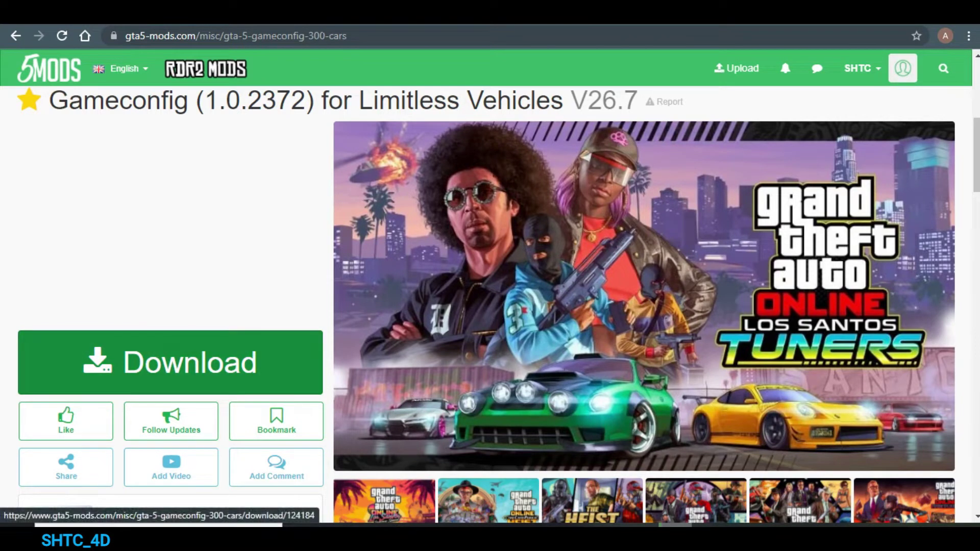
Step: Start the Gameconfig for Limitless Vehicles, Packfile Limit Adjuster and HeapAdjuster downloads from their pages
{"action": "left_click", "coordinate": [170, 363]}
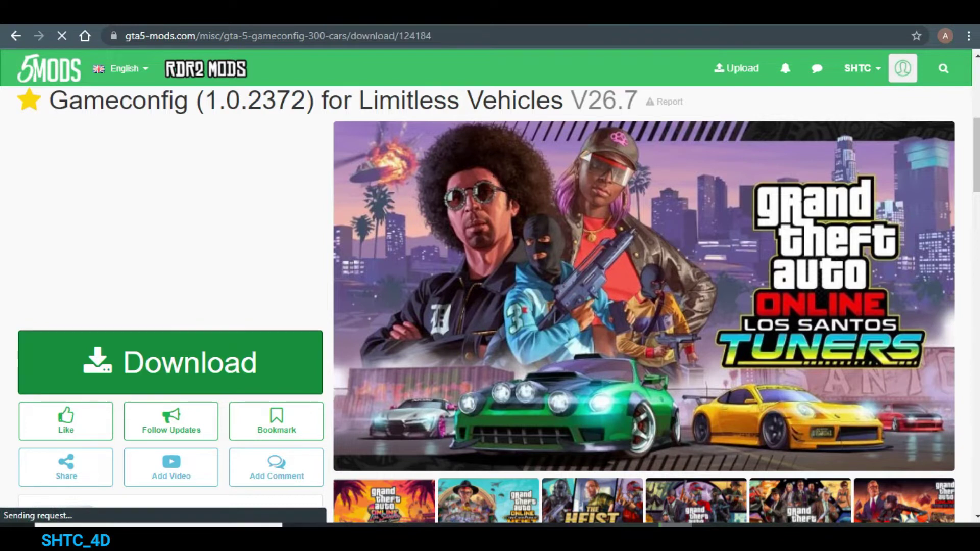
{"action": "scroll", "coordinate": [489, 307], "scroll_direction": "down", "scroll_amount": 2}
{"action": "scroll", "coordinate": [489, 307], "scroll_direction": "down", "scroll_amount": 2}
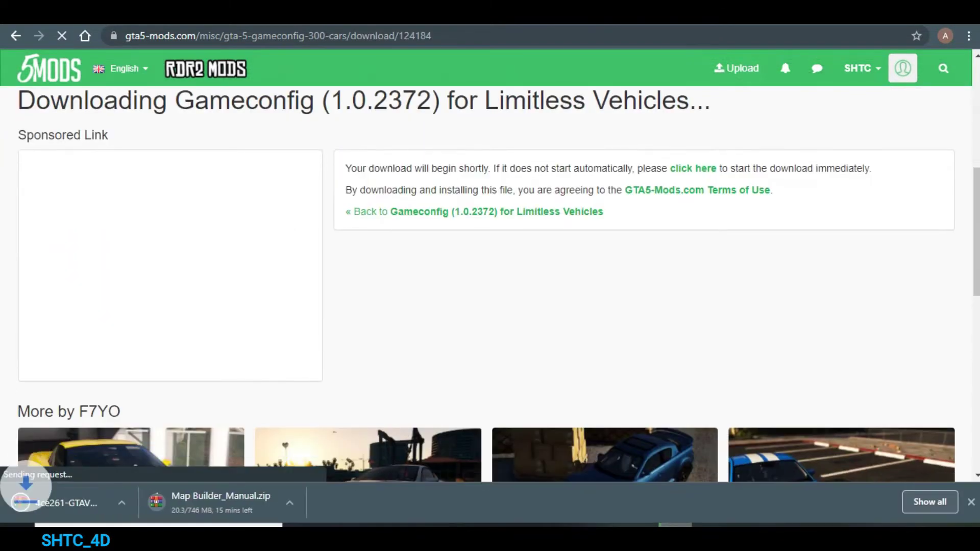
{"action": "scroll", "coordinate": [490, 306], "scroll_direction": "down", "scroll_amount": 2}
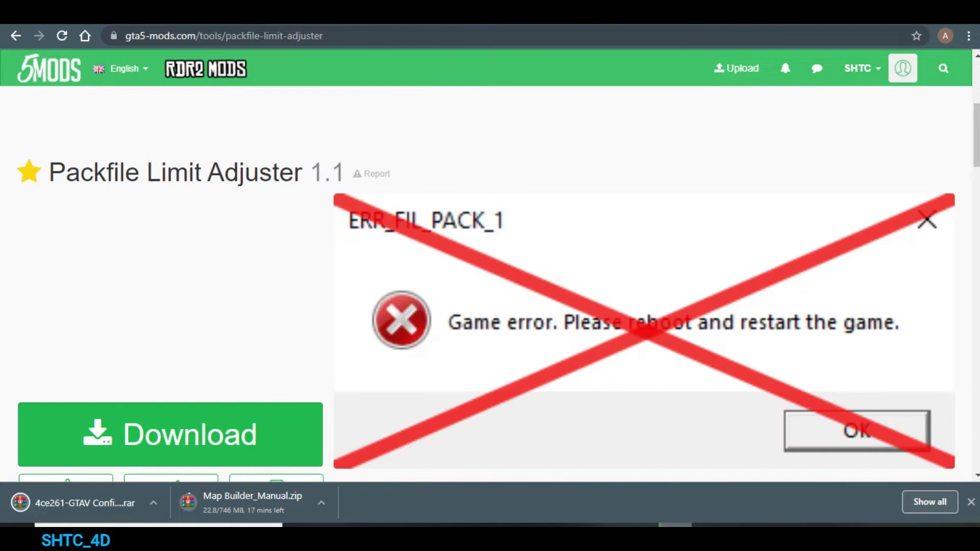
{"action": "scroll", "coordinate": [491, 306], "scroll_direction": "down", "scroll_amount": 1}
{"action": "scroll", "coordinate": [490, 307], "scroll_direction": "down", "scroll_amount": 1}
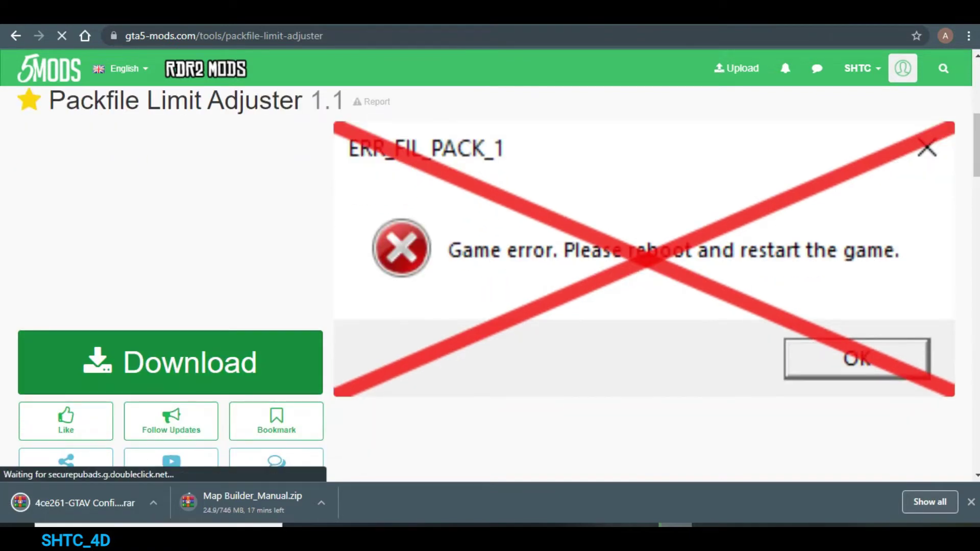
{"action": "left_click", "coordinate": [170, 363]}
{"action": "scroll", "coordinate": [491, 307], "scroll_direction": "down", "scroll_amount": 5}
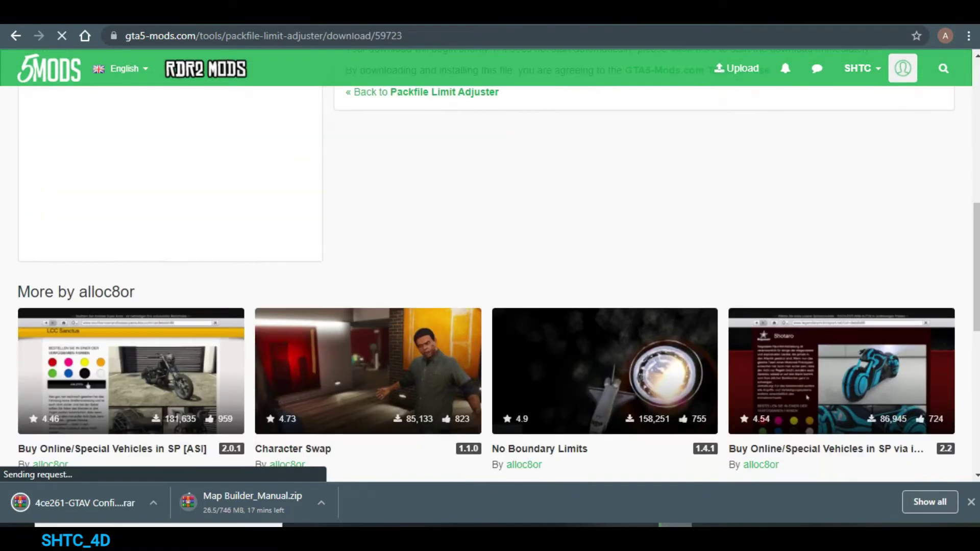
{"action": "scroll", "coordinate": [490, 306], "scroll_direction": "up", "scroll_amount": 5}
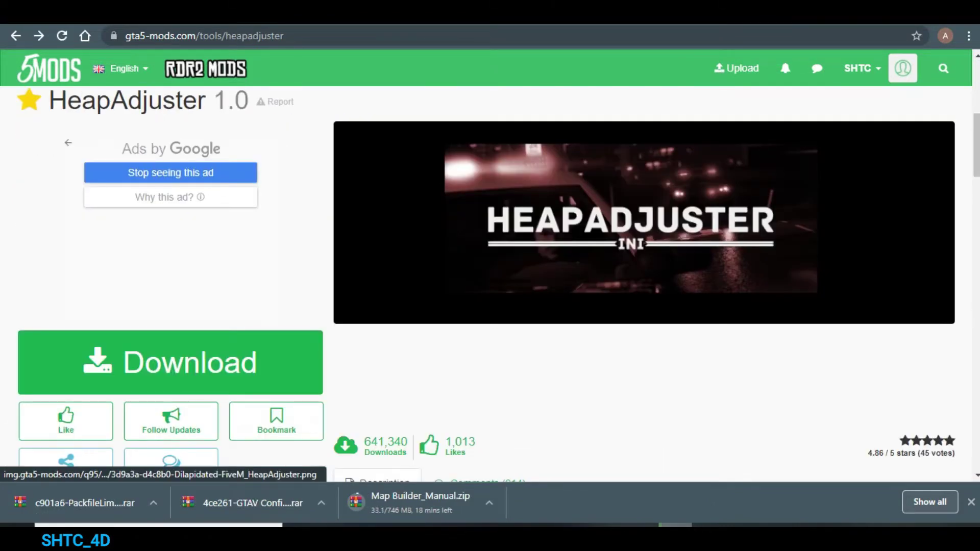
{"action": "left_click", "coordinate": [170, 362]}
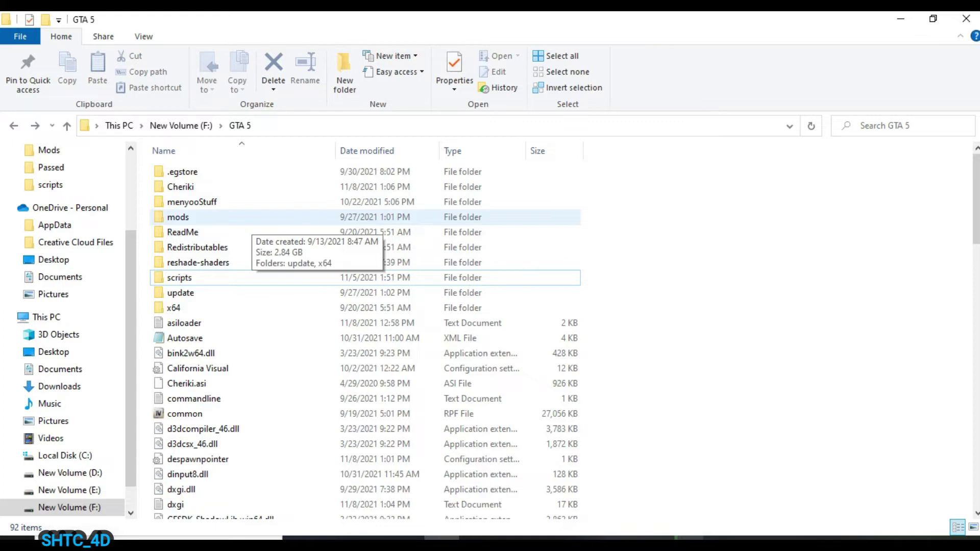
Step: Open GTA 5\mods\update\x64\dlcpacks in Explorer and switch to the Map Builder_Manual.zip archive
{"action": "double_click", "coordinate": [243, 218]}
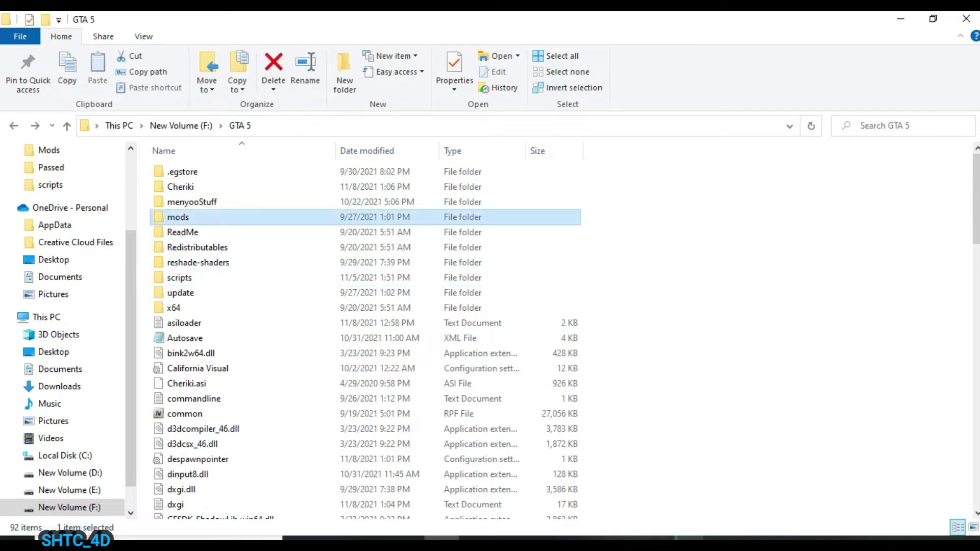
{"action": "double_click", "coordinate": [180, 171]}
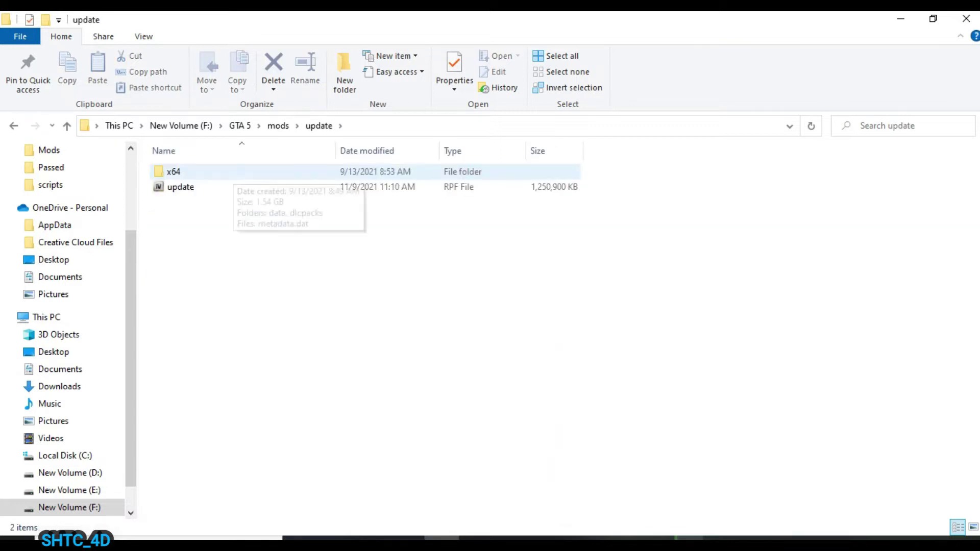
{"action": "double_click", "coordinate": [173, 172]}
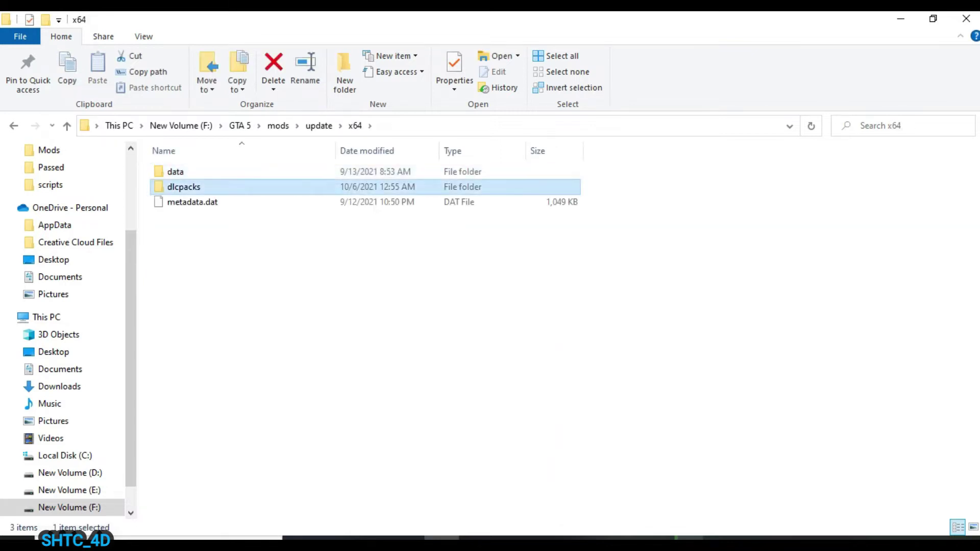
{"action": "double_click", "coordinate": [179, 187]}
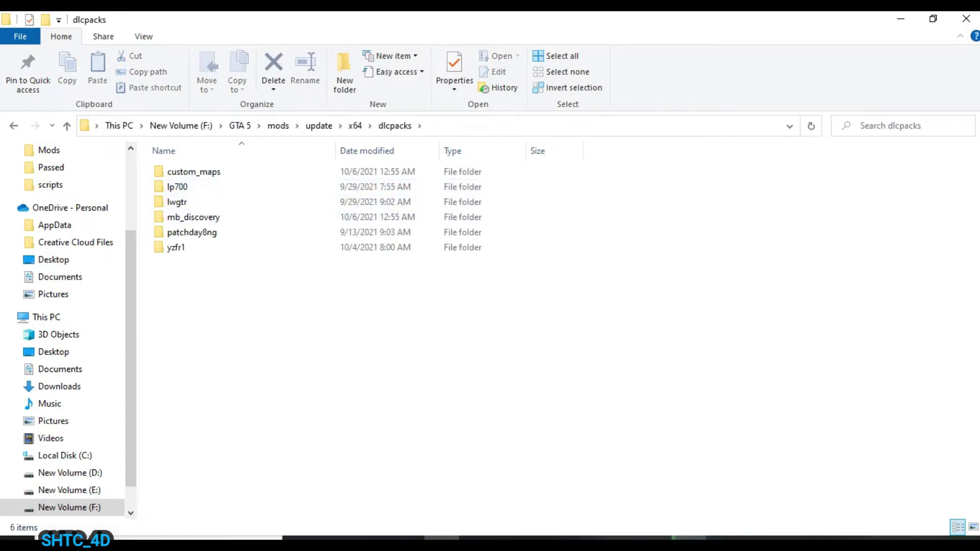
{"action": "key", "text": "alt+Tab"}
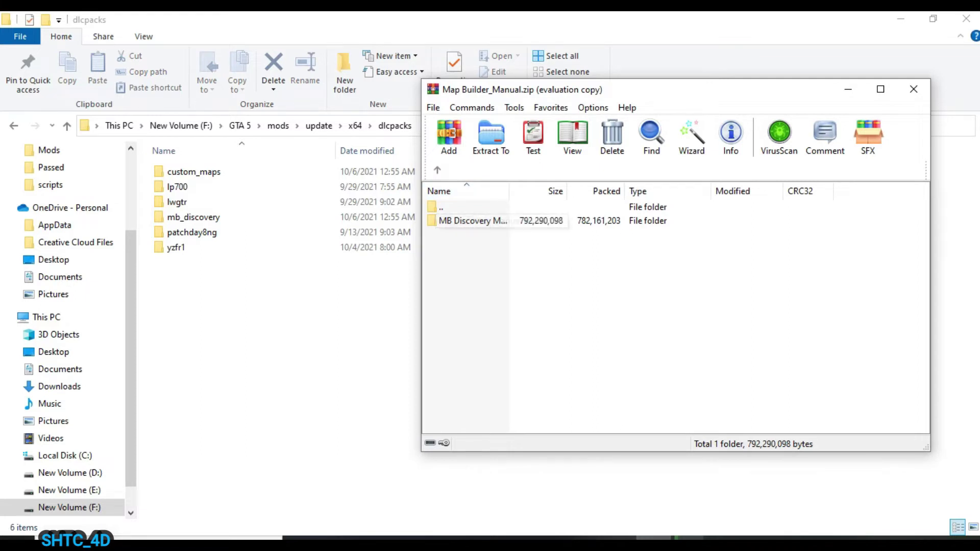
Step: Drag custom_maps and mb_discovery from MB Discovery Manual Install 1.05 to dlcpacks, cancelling the replace prompt
{"action": "left_click", "coordinate": [498, 220]}
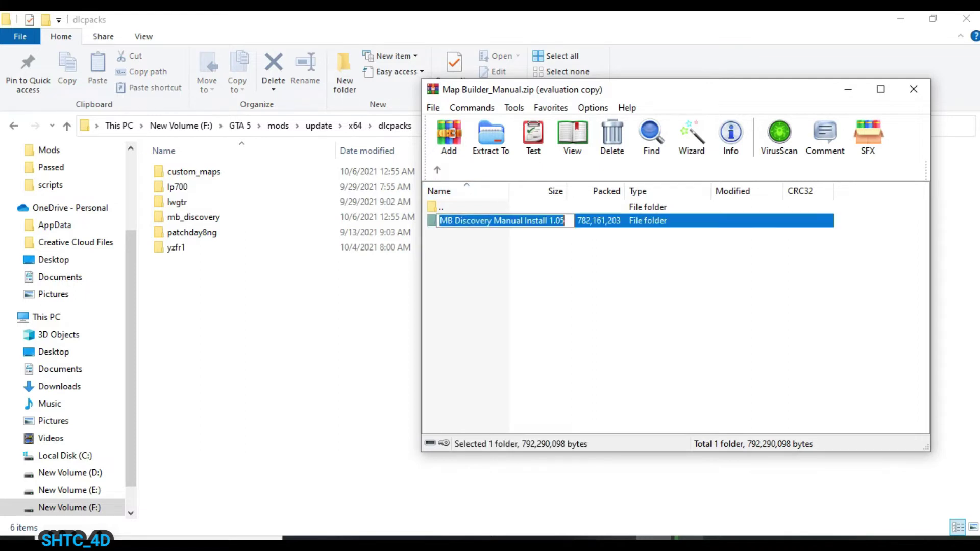
{"action": "double_click", "coordinate": [498, 221]}
{"action": "left_click", "coordinate": [465, 220]}
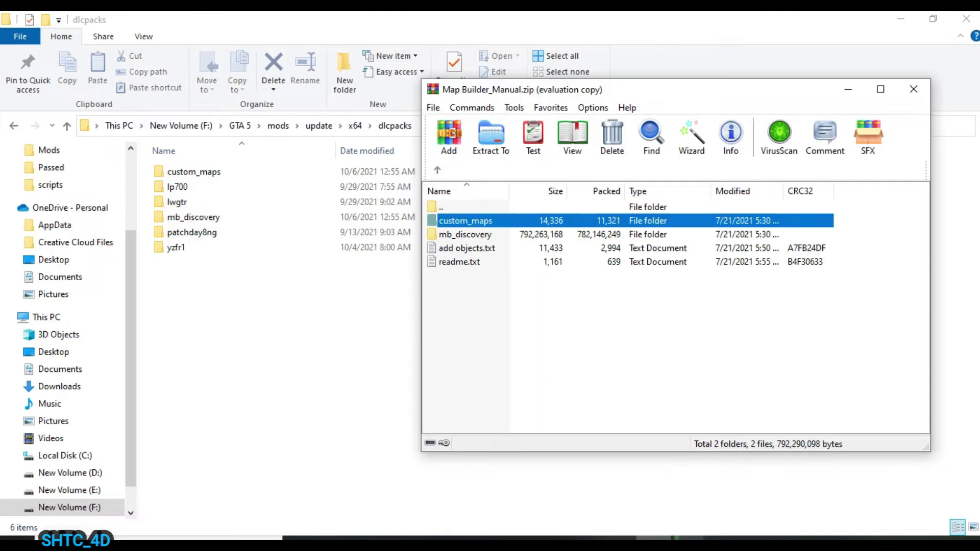
{"action": "left_click", "coordinate": [464, 235], "text": "shift"}
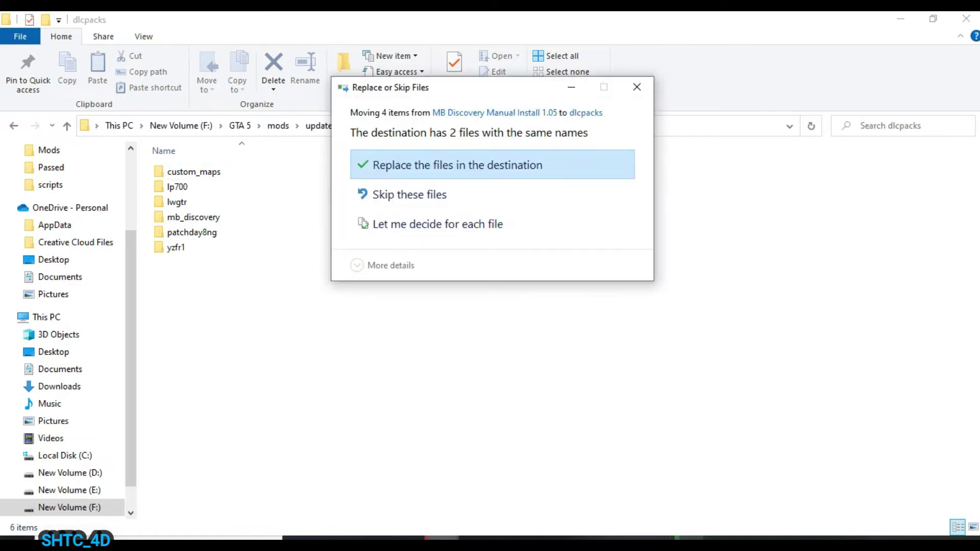
{"action": "left_click", "coordinate": [636, 86]}
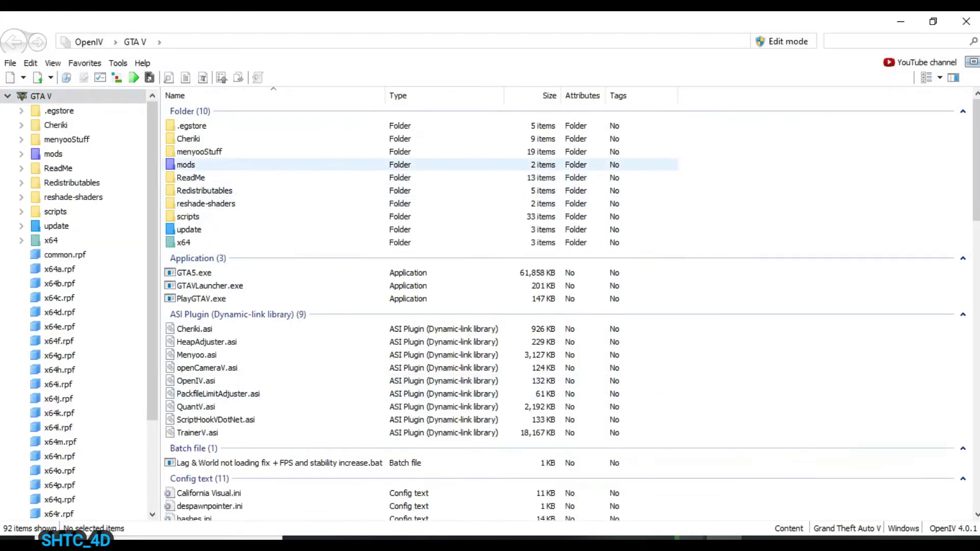
Step: Open the mods\update\update.rpf archive in OpenIV and switch on edit mode
{"action": "double_click", "coordinate": [306, 164]}
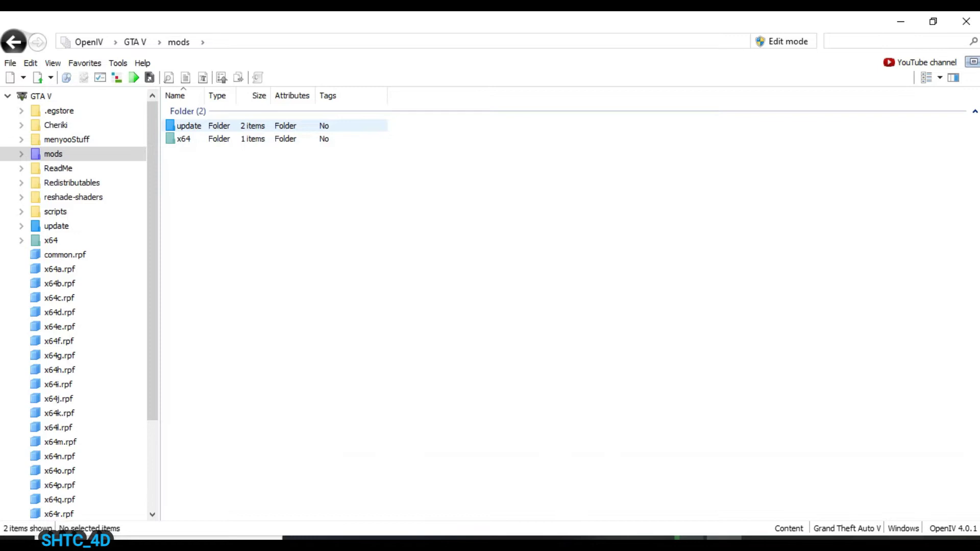
{"action": "double_click", "coordinate": [187, 126]}
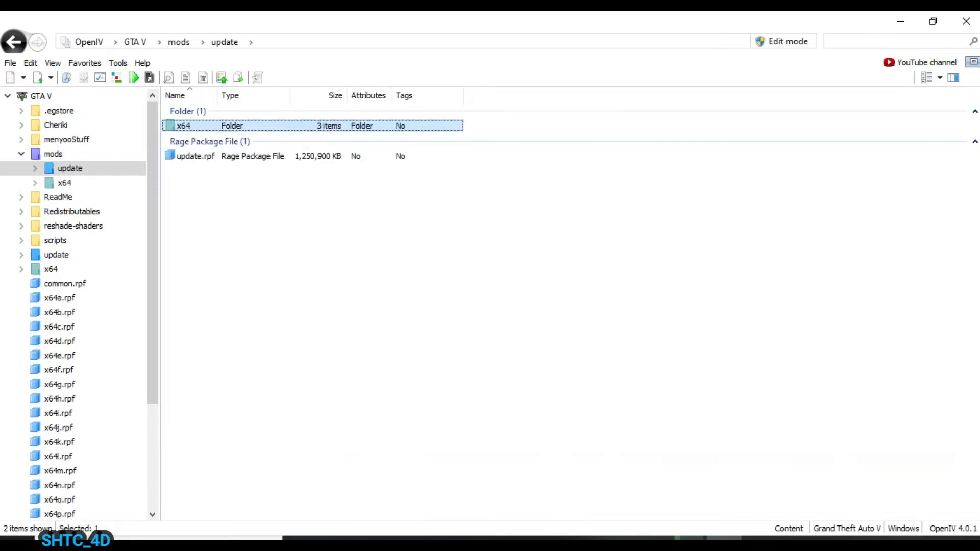
{"action": "double_click", "coordinate": [195, 156]}
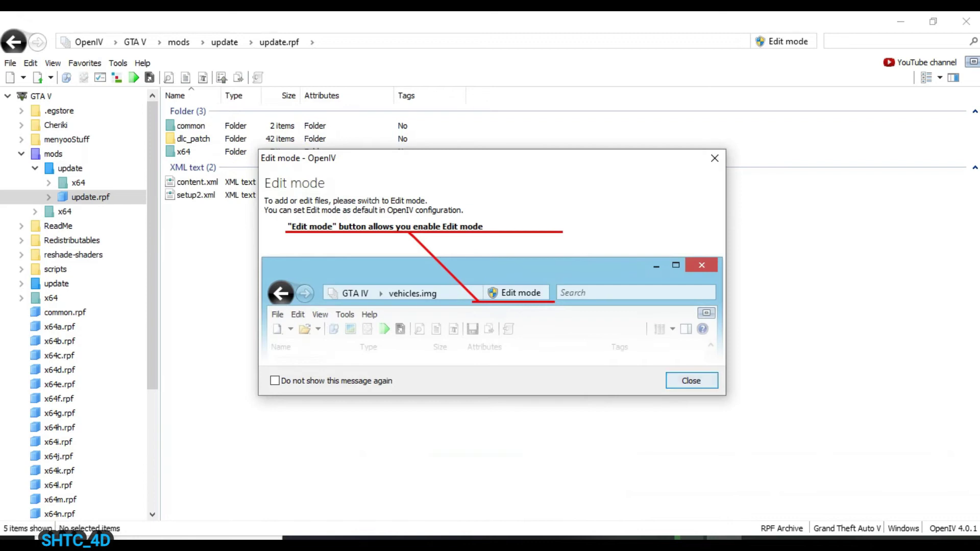
{"action": "left_click", "coordinate": [691, 380]}
{"action": "left_click", "coordinate": [782, 41]}
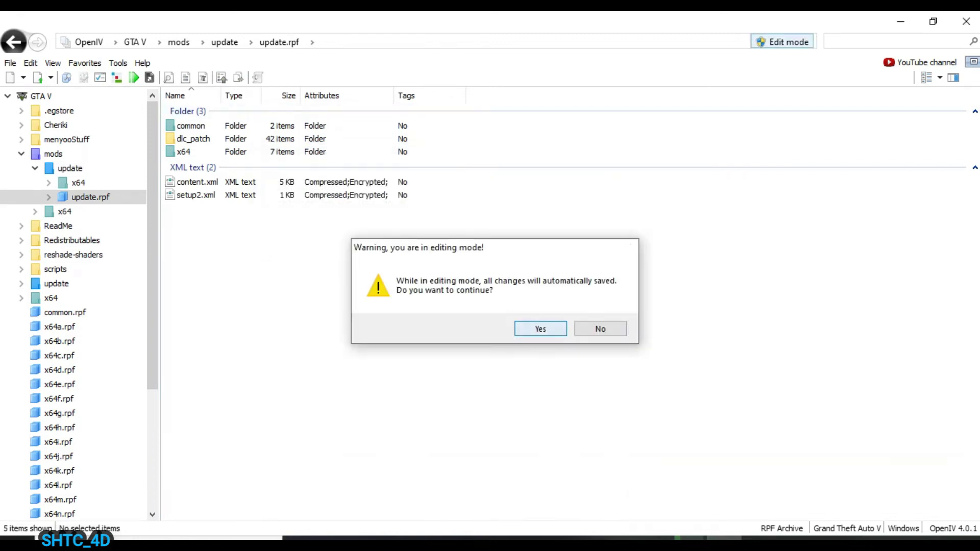
{"action": "left_click", "coordinate": [540, 329]}
Step: Open common\data\dlclist.xml in the text editor with the cursor on empty line 72
{"action": "double_click", "coordinate": [190, 125]}
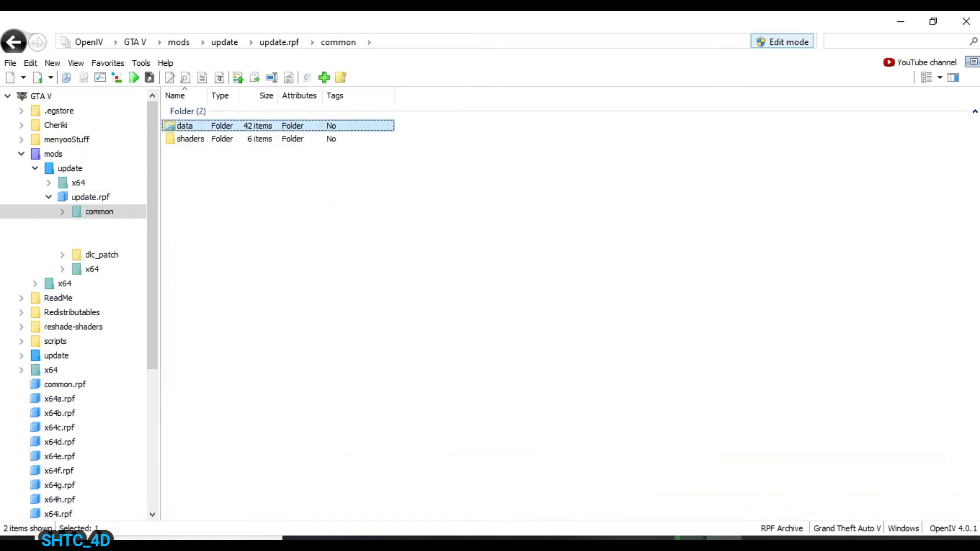
{"action": "double_click", "coordinate": [184, 125]}
{"action": "scroll", "coordinate": [345, 192], "scroll_direction": "down", "scroll_amount": 5}
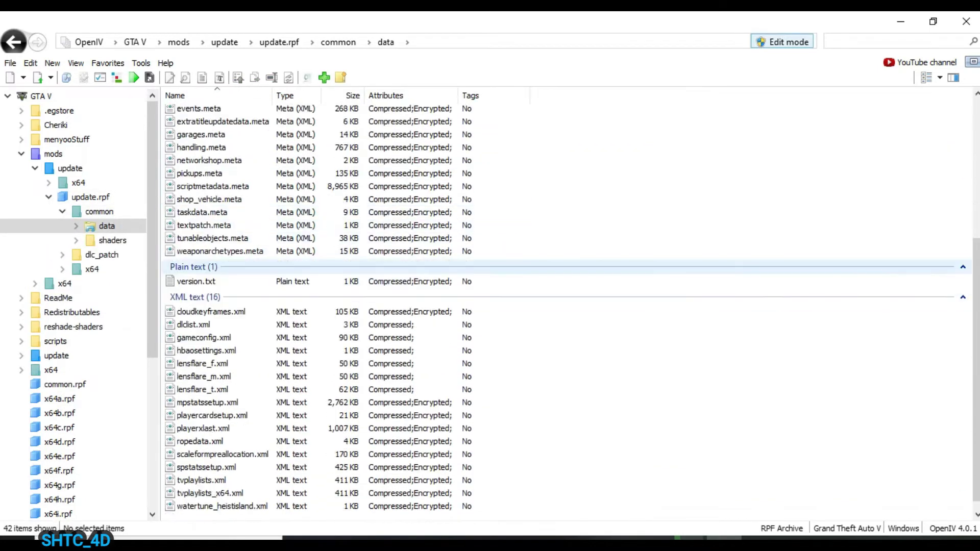
{"action": "scroll", "coordinate": [344, 230], "scroll_direction": "down", "scroll_amount": 1}
{"action": "left_click", "coordinate": [193, 361]}
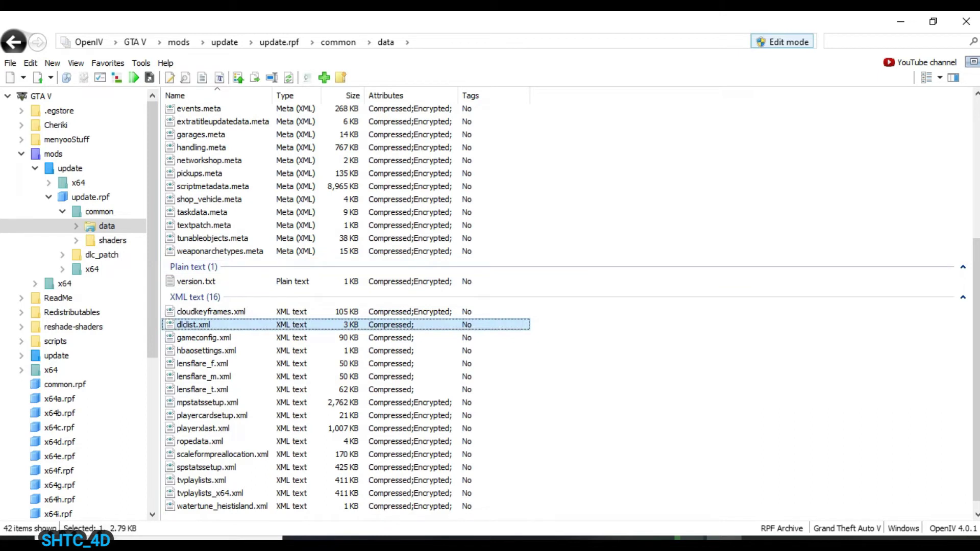
{"action": "right_click", "coordinate": [253, 324]}
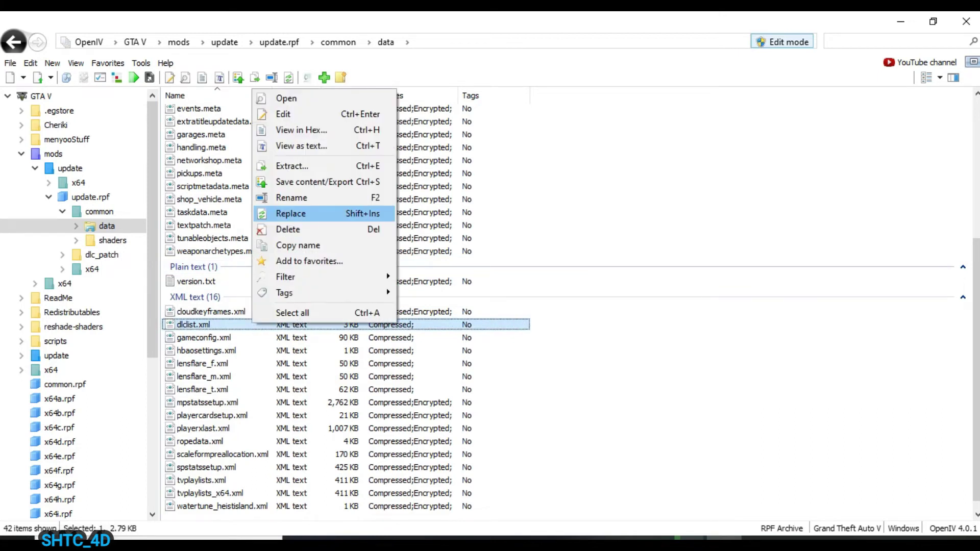
{"action": "left_click", "coordinate": [283, 114]}
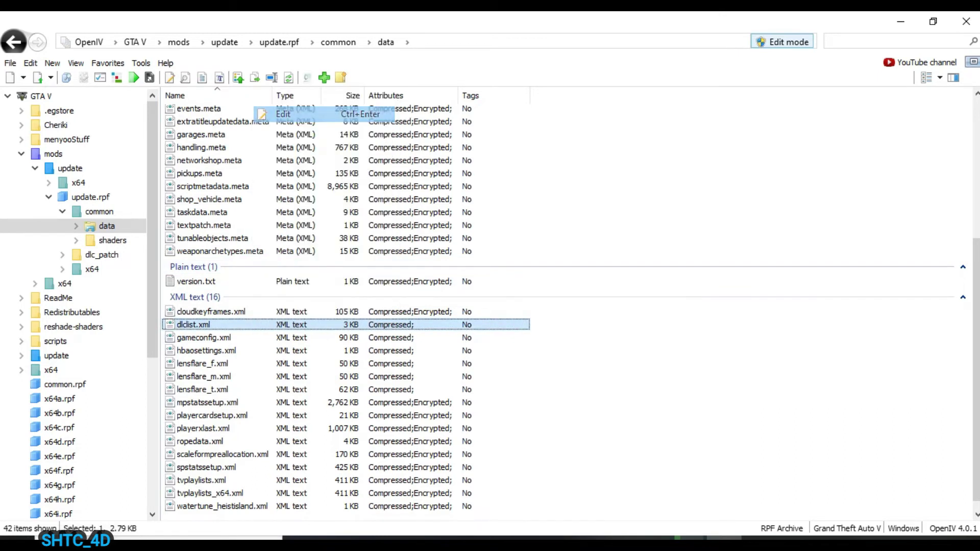
{"action": "scroll", "coordinate": [460, 306], "scroll_direction": "down", "scroll_amount": 5}
{"action": "scroll", "coordinate": [459, 306], "scroll_direction": "down", "scroll_amount": 5}
{"action": "left_click", "coordinate": [306, 381]}
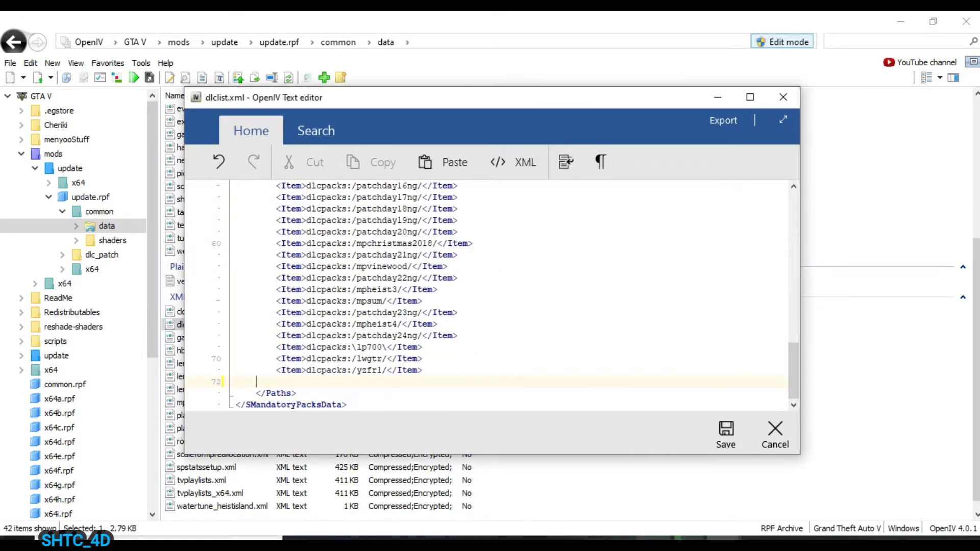
Step: Select the two dlcpacks <Item> lines in the Map Builder readme.txt
{"action": "left_click", "coordinate": [652, 490]}
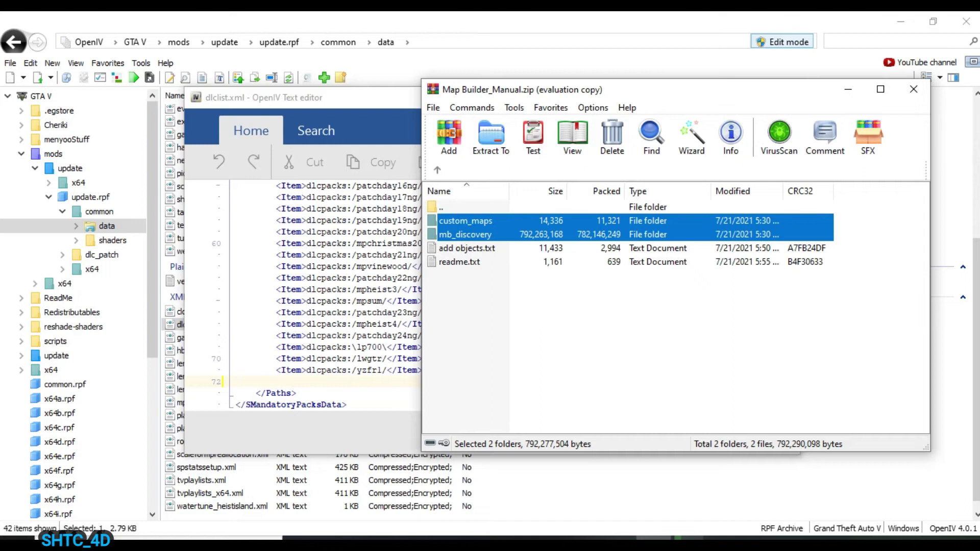
{"action": "left_click", "coordinate": [674, 344]}
{"action": "double_click", "coordinate": [459, 263]}
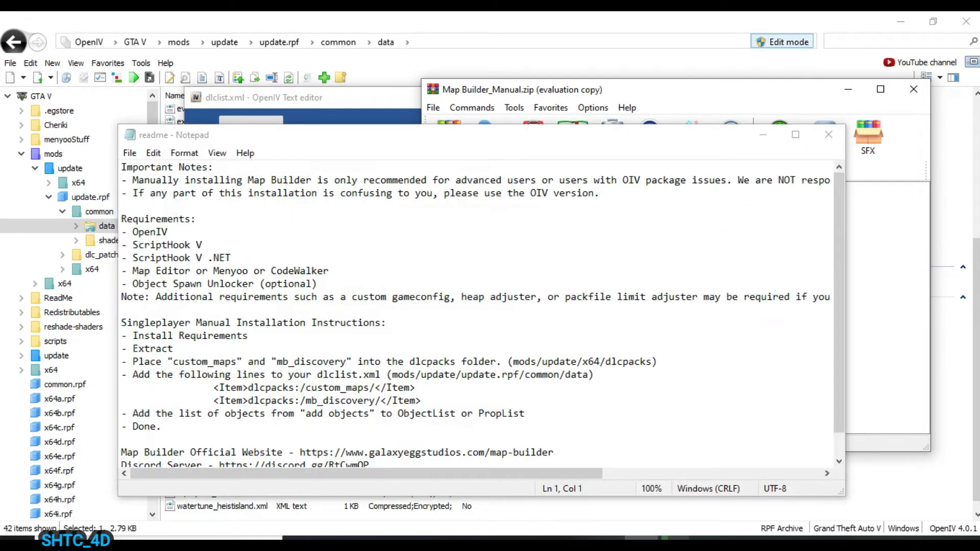
{"action": "scroll", "coordinate": [475, 306], "scroll_direction": "down", "scroll_amount": 1}
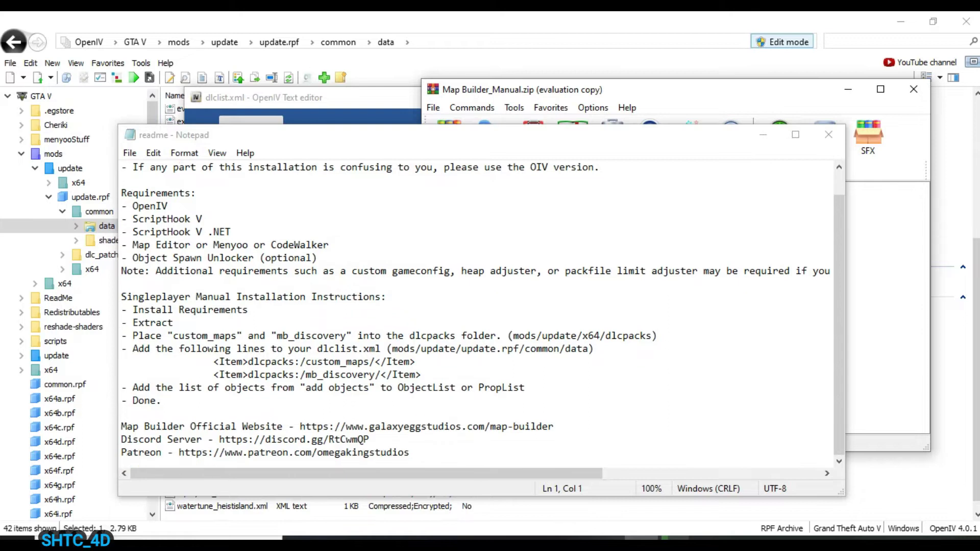
{"action": "left_click_drag", "start_coordinate": [214, 362], "coordinate": [421, 374]}
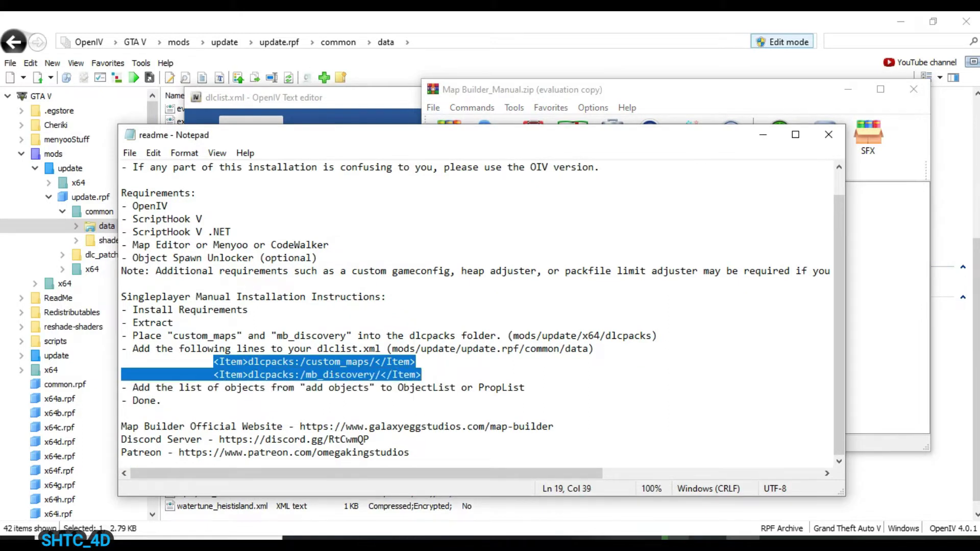
Step: Paste the custom_maps and mb_discovery entries into dlclist.xml at line 72
{"action": "left_click", "coordinate": [762, 135]}
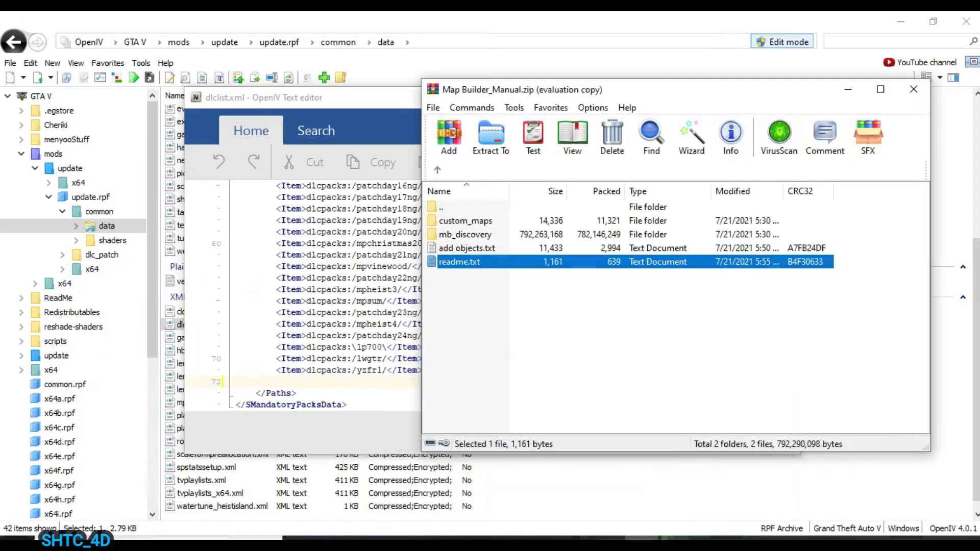
{"action": "left_click", "coordinate": [847, 90]}
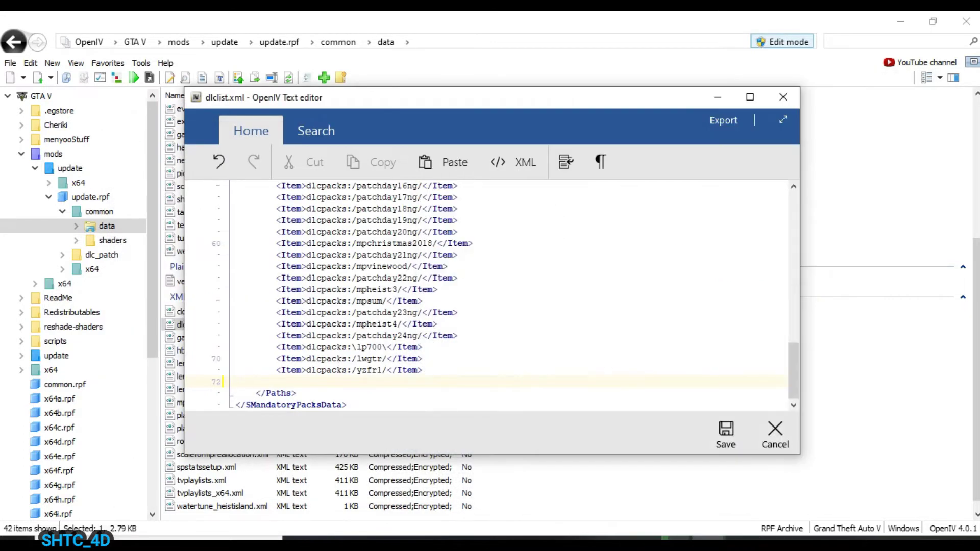
{"action": "right_click", "coordinate": [276, 382]}
{"action": "left_click", "coordinate": [375, 240]}
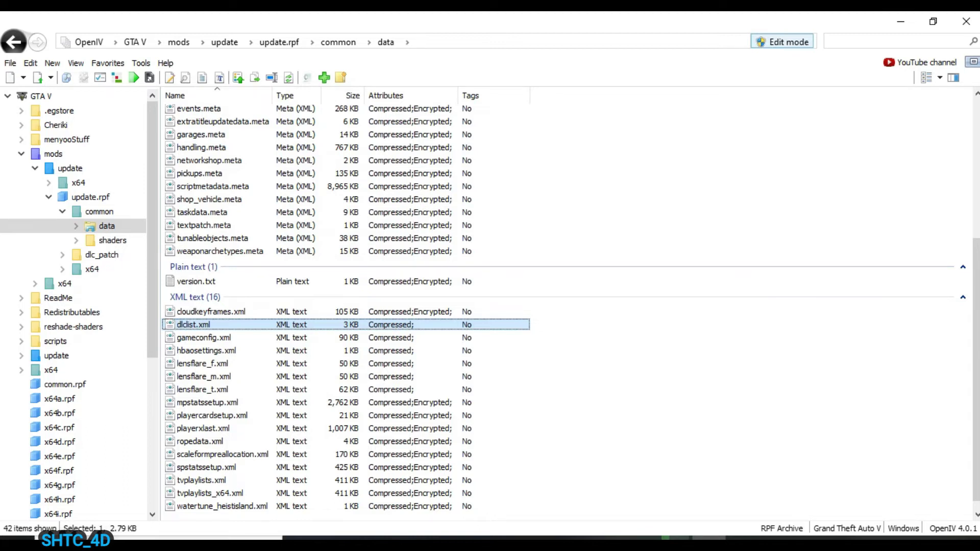
Step: In the GTAV Config archive, open Older Versions, a Gta Config version, then 0,1x traffic 0,1x peds
{"action": "key", "text": "ctrl+space"}
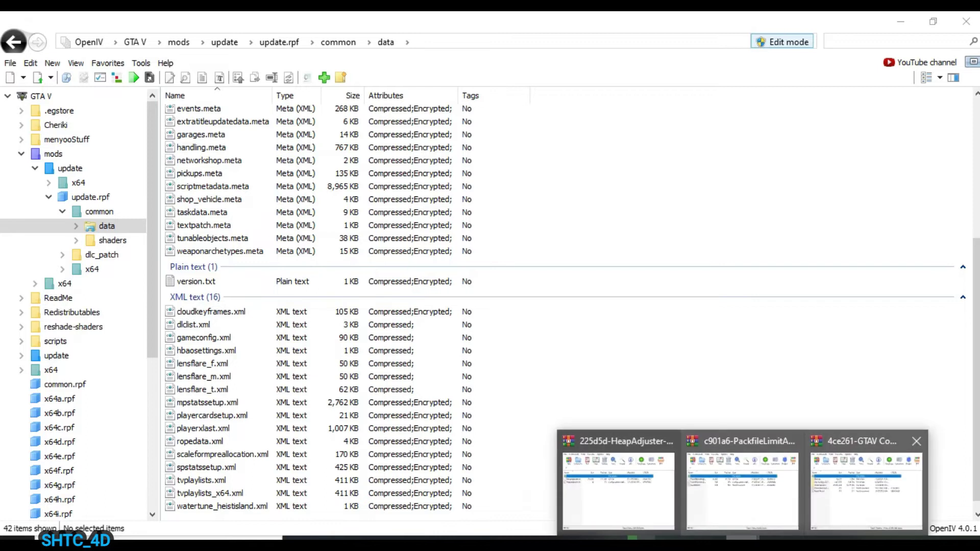
{"action": "left_click", "coordinate": [865, 483]}
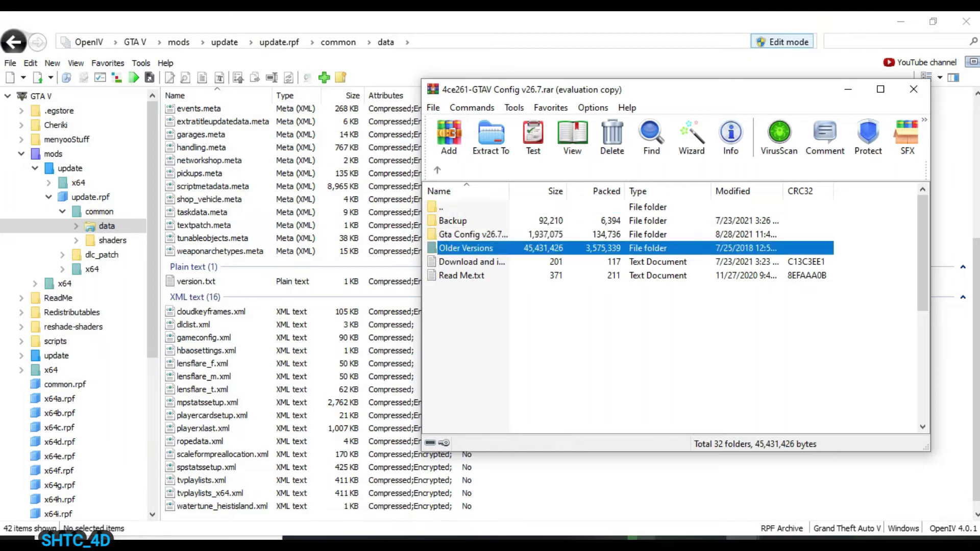
{"action": "double_click", "coordinate": [464, 248]}
{"action": "scroll", "coordinate": [613, 306], "scroll_direction": "down", "scroll_amount": 5}
{"action": "scroll", "coordinate": [612, 306], "scroll_direction": "down", "scroll_amount": 1}
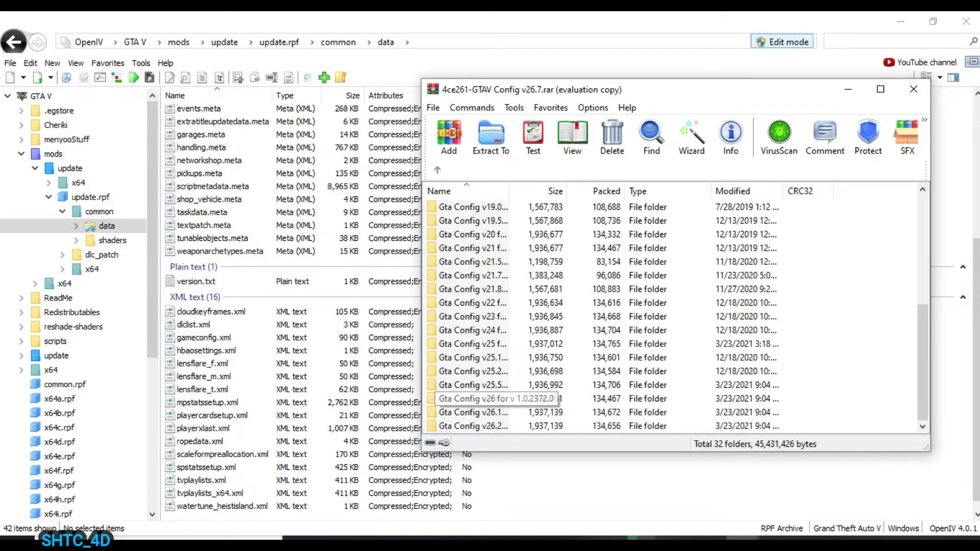
{"action": "left_click", "coordinate": [475, 371]}
{"action": "double_click", "coordinate": [475, 371]}
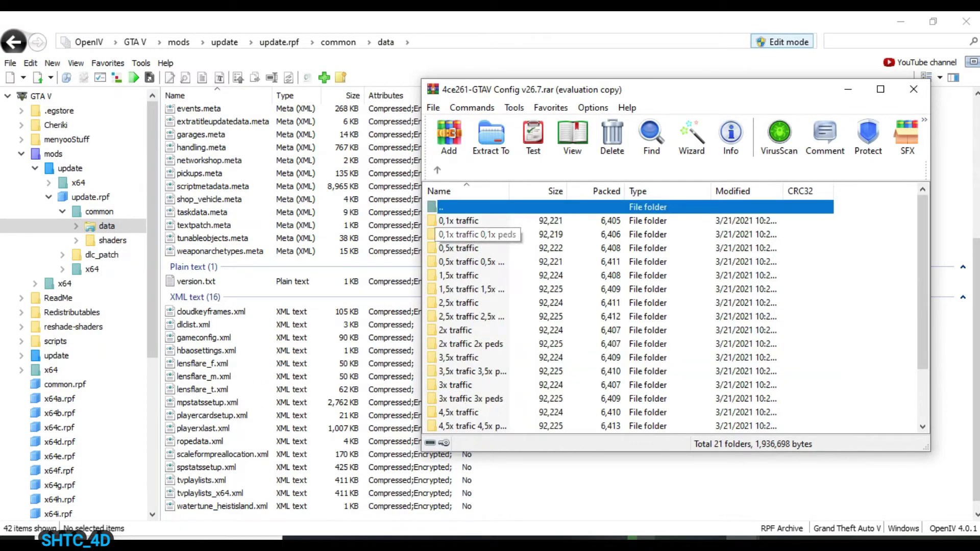
{"action": "double_click", "coordinate": [470, 234]}
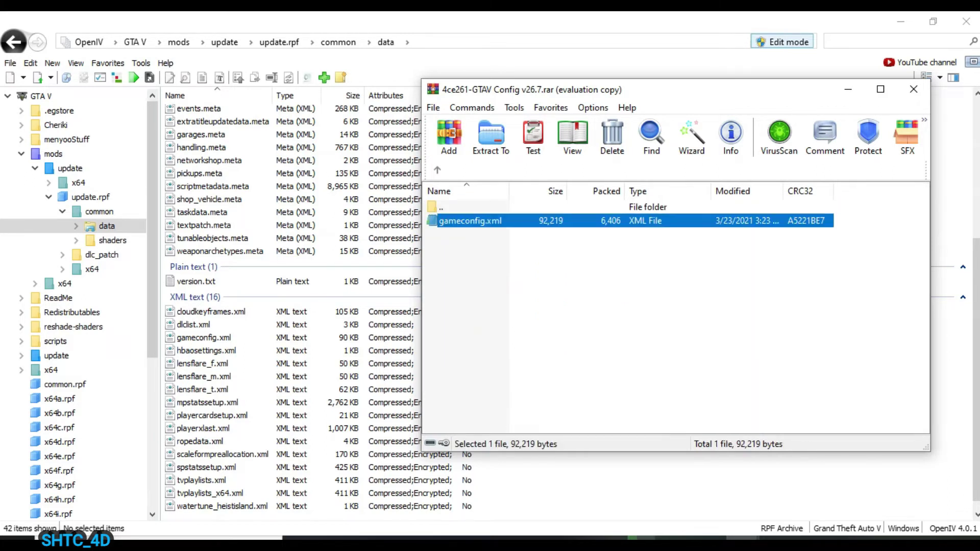
{"action": "scroll", "coordinate": [489, 306], "scroll_direction": "down", "scroll_amount": 1}
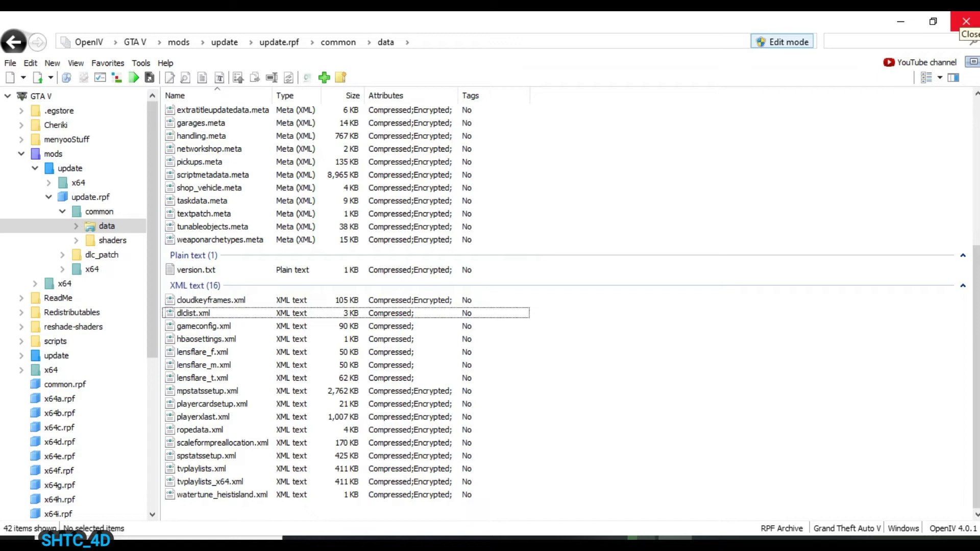
Step: Close OpenIV and move HeapAdjuster.asi and HeapAdjuster.ini into GTA 5, replacing the existing copies
{"action": "left_click", "coordinate": [966, 20]}
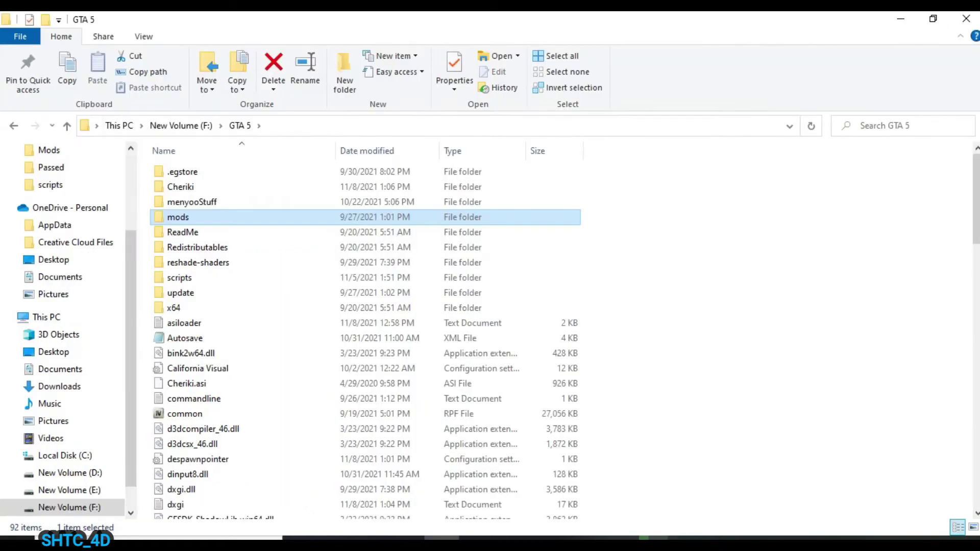
{"action": "scroll", "coordinate": [490, 306], "scroll_direction": "down", "scroll_amount": 1}
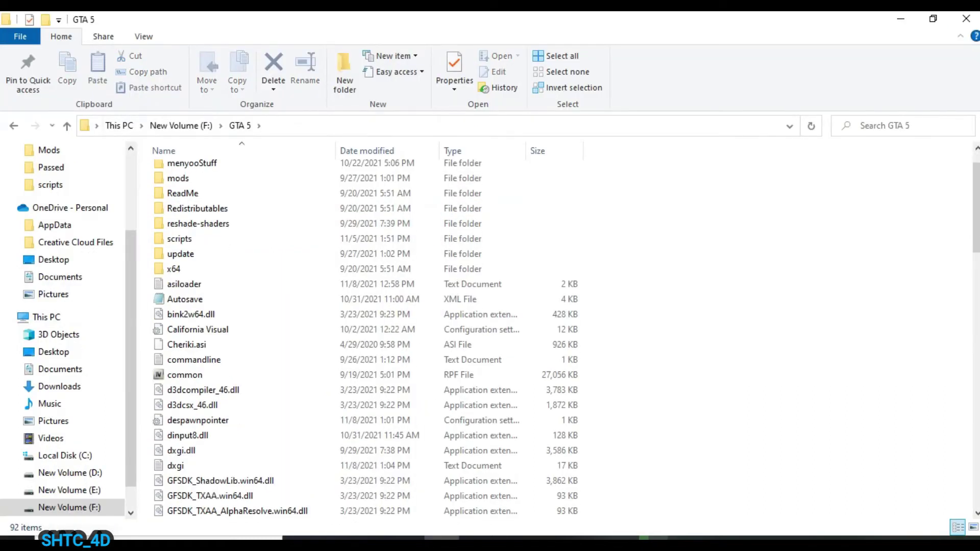
{"action": "left_click", "coordinate": [666, 475]}
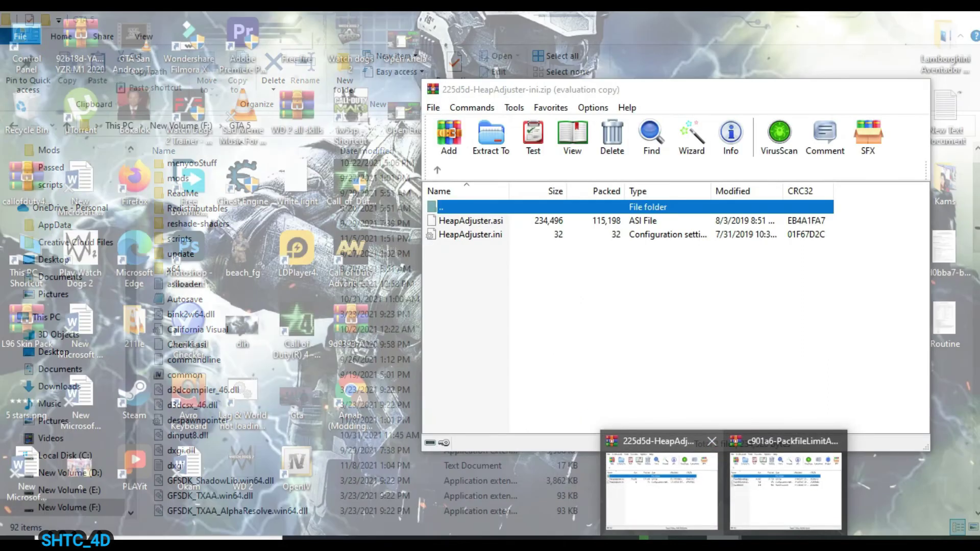
{"action": "mouse_move", "coordinate": [463, 264]}
{"action": "left_mouse_down"}
{"action": "mouse_move", "coordinate": [483, 218]}
{"action": "mouse_move", "coordinate": [269, 345]}
{"action": "left_mouse_up"}
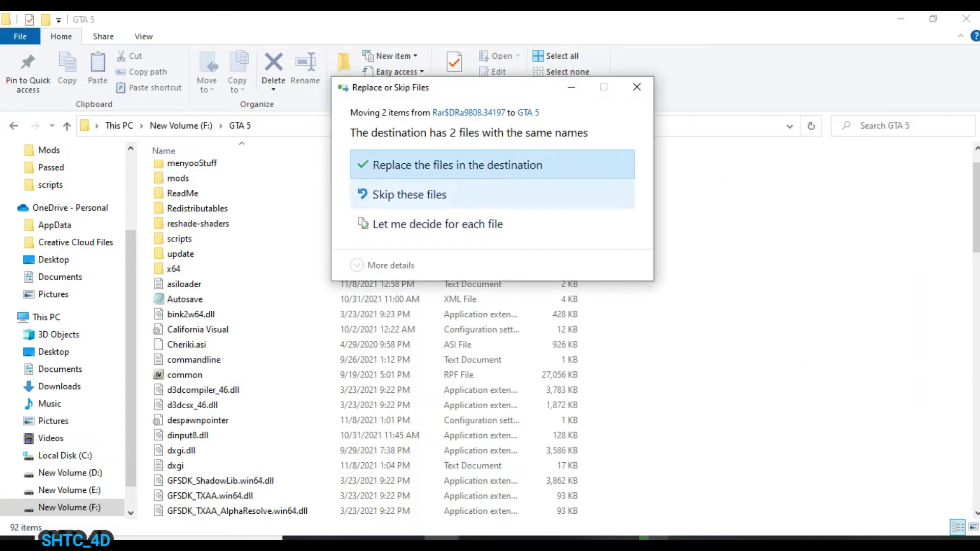
{"action": "left_click", "coordinate": [457, 164]}
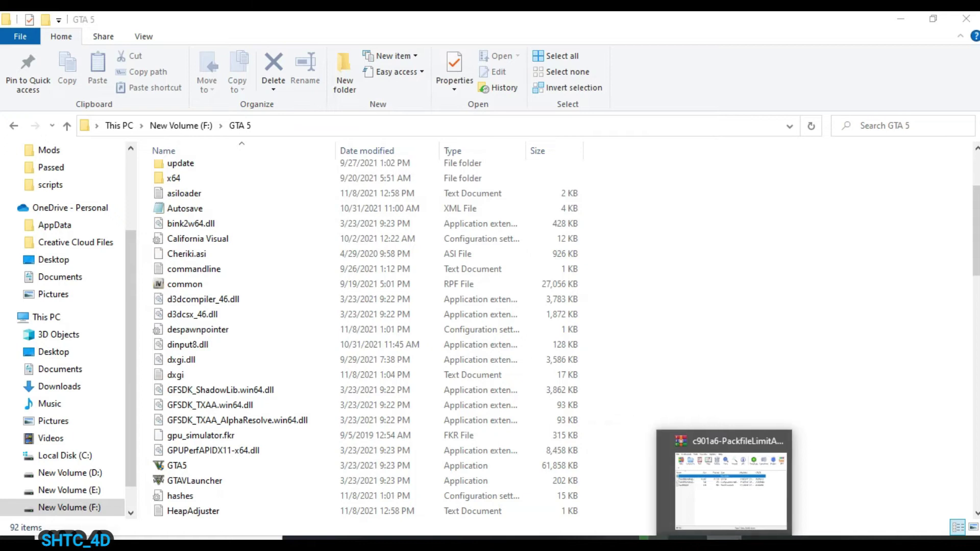
{"action": "left_click", "coordinate": [730, 490]}
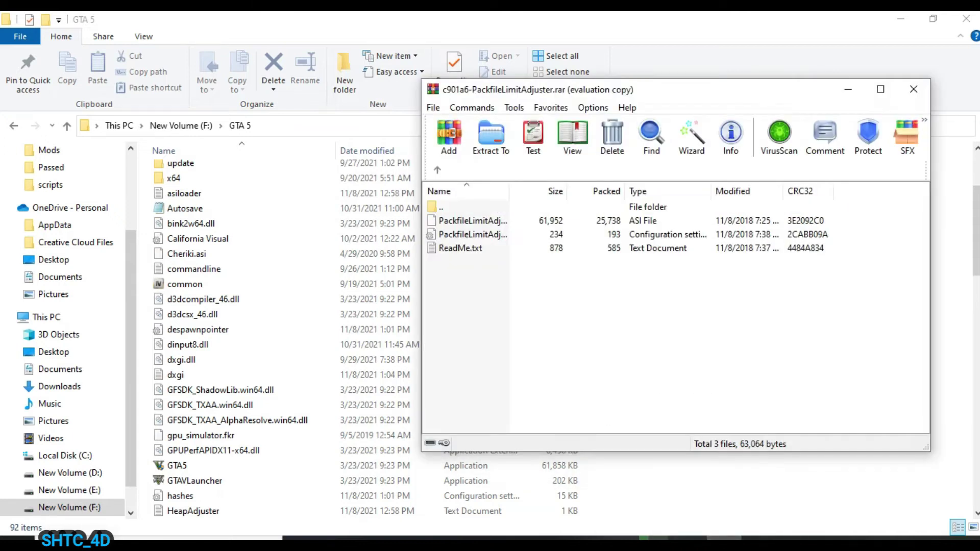
{"action": "left_click_drag", "start_coordinate": [865, 215], "coordinate": [834, 234]}
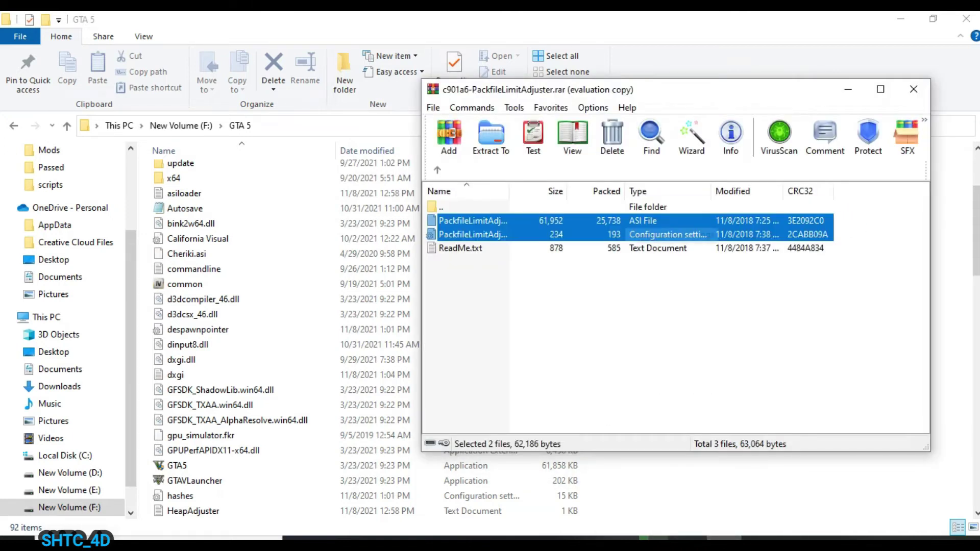
{"action": "left_click_drag", "start_coordinate": [674, 234], "coordinate": [307, 306]}
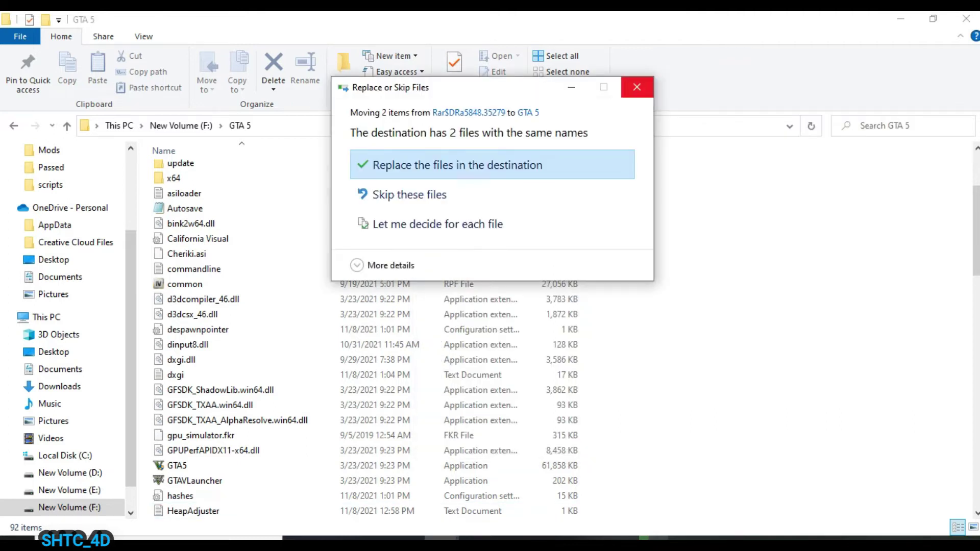
{"action": "left_click", "coordinate": [636, 87]}
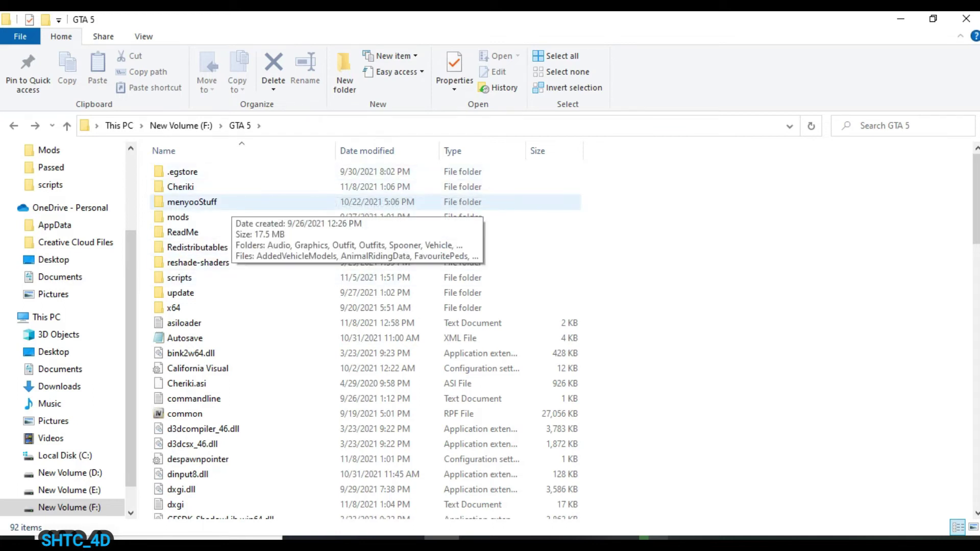
Step: Open the PropList file from the menyooStuff folder in Notepad
{"action": "double_click", "coordinate": [191, 201]}
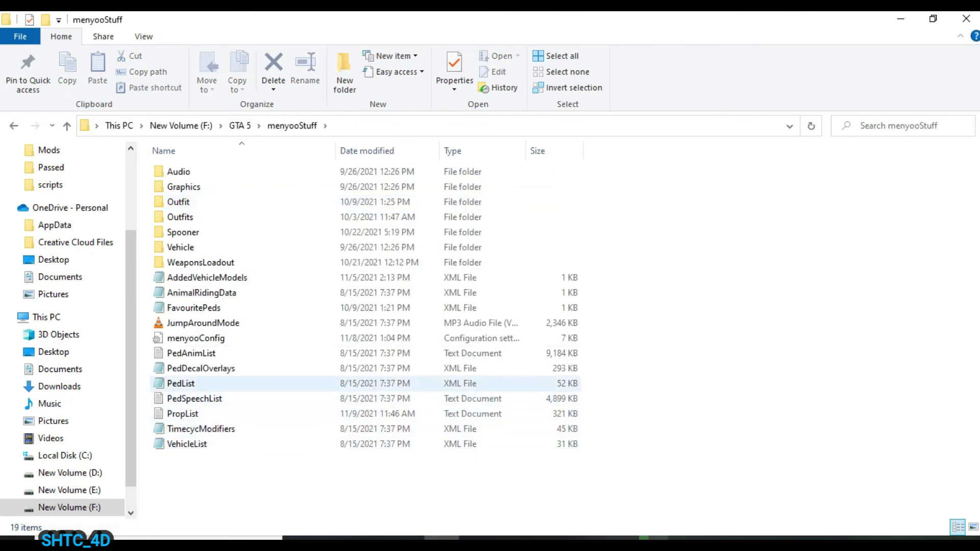
{"action": "left_click", "coordinate": [183, 414]}
{"action": "double_click", "coordinate": [183, 414]}
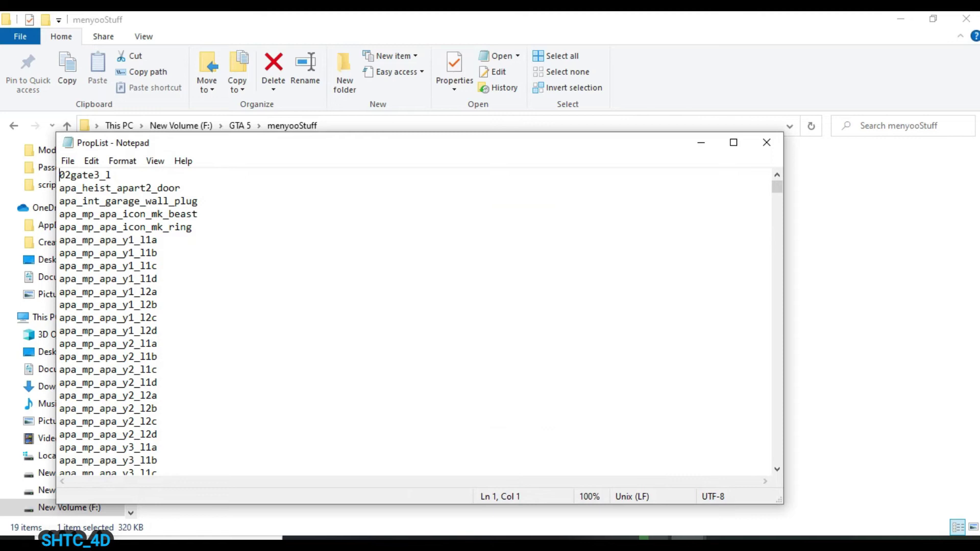
Step: Insert two blank lines at the top of PropList and bring the Map Builder archive forward
{"action": "key", "text": "Return"}
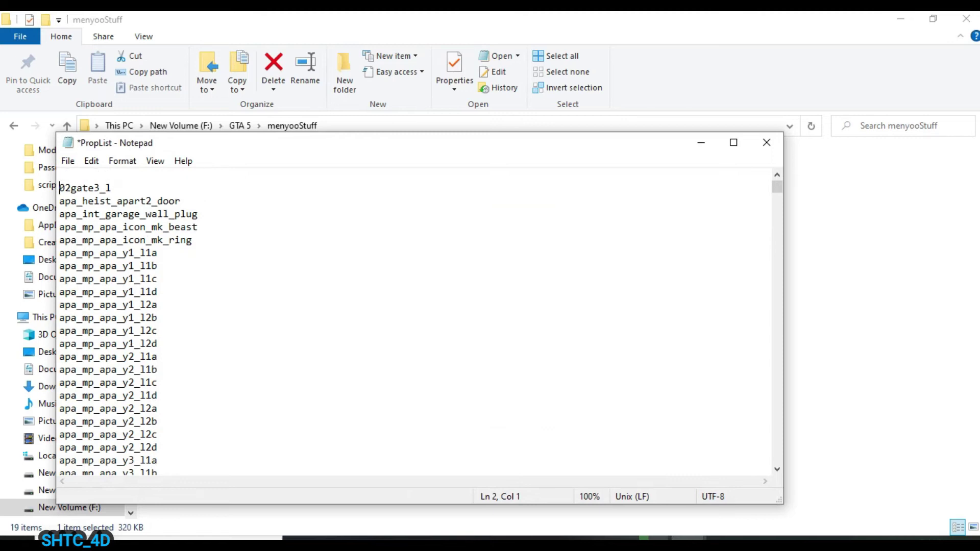
{"action": "key", "text": "Return"}
{"action": "key", "text": "Up"}
{"action": "key", "text": "Up"}
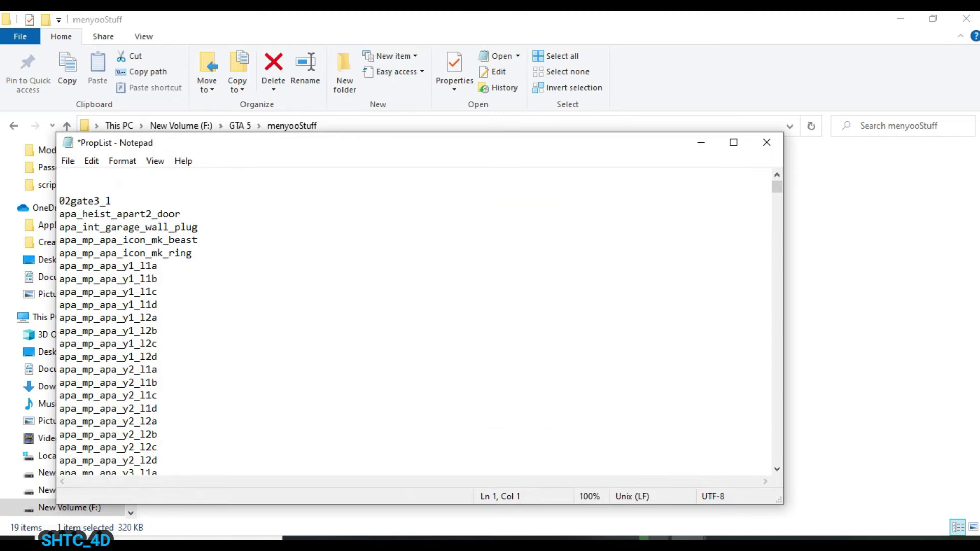
{"action": "left_click", "coordinate": [687, 540]}
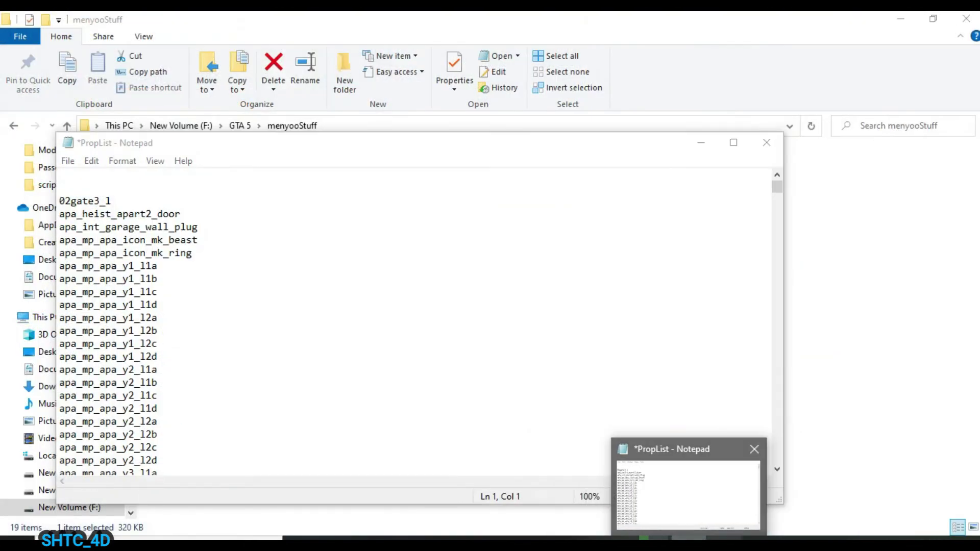
{"action": "left_click", "coordinate": [720, 540]}
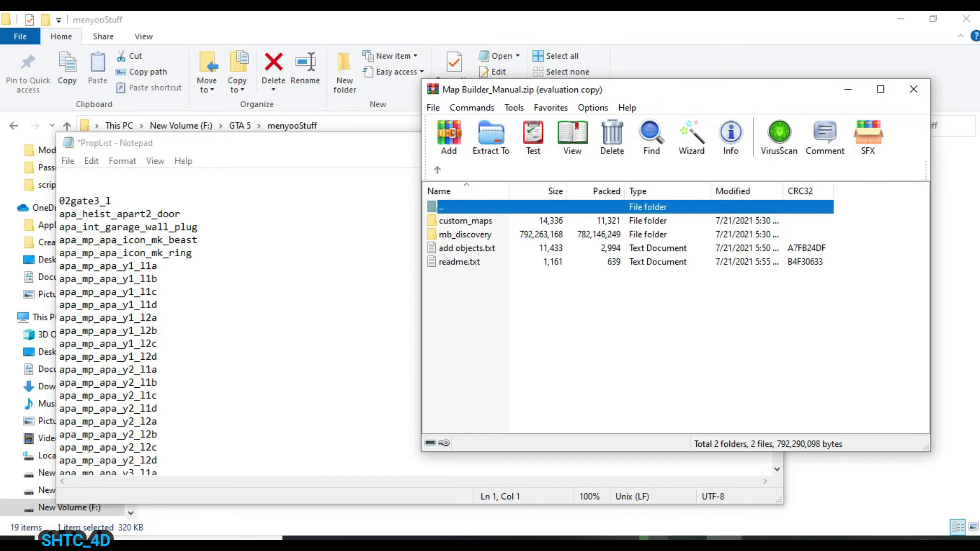
Step: Copy every object name from add objects.txt and paste it at the top of PropList
{"action": "double_click", "coordinate": [466, 249]}
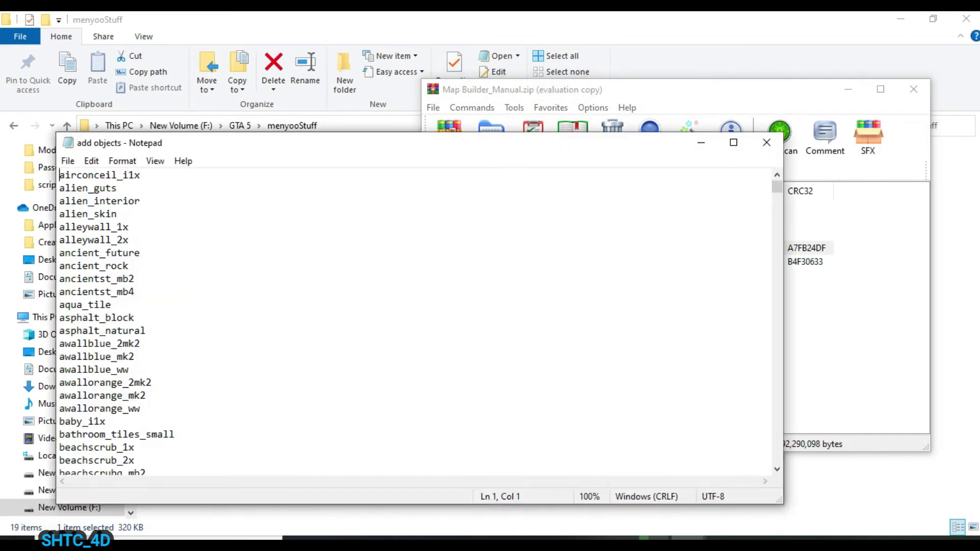
{"action": "key", "text": "ctrl+a"}
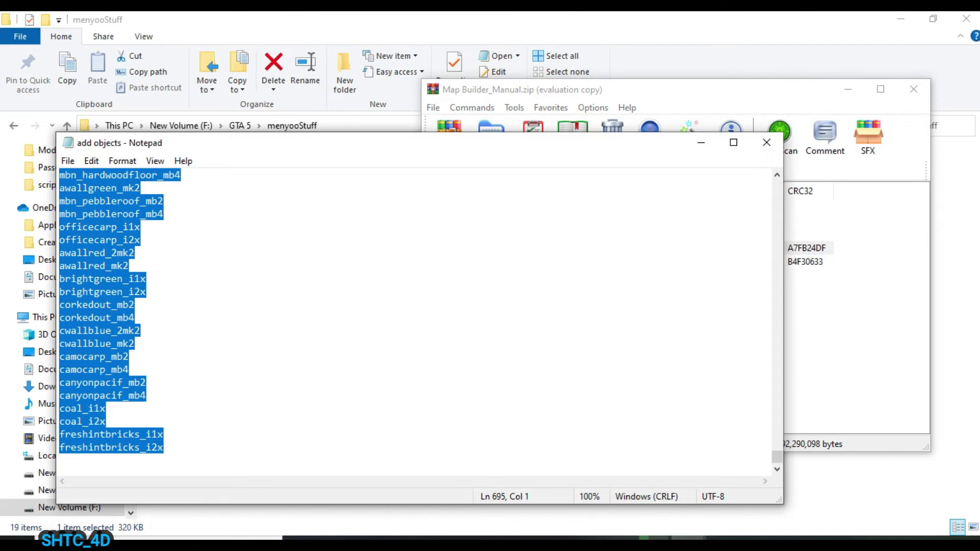
{"action": "left_click", "coordinate": [700, 143]}
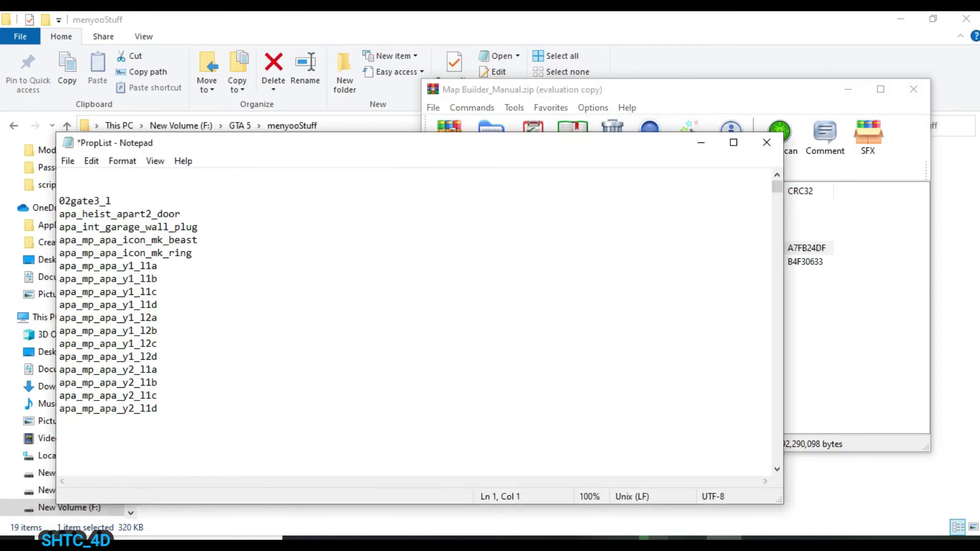
{"action": "key", "text": "ctrl+v"}
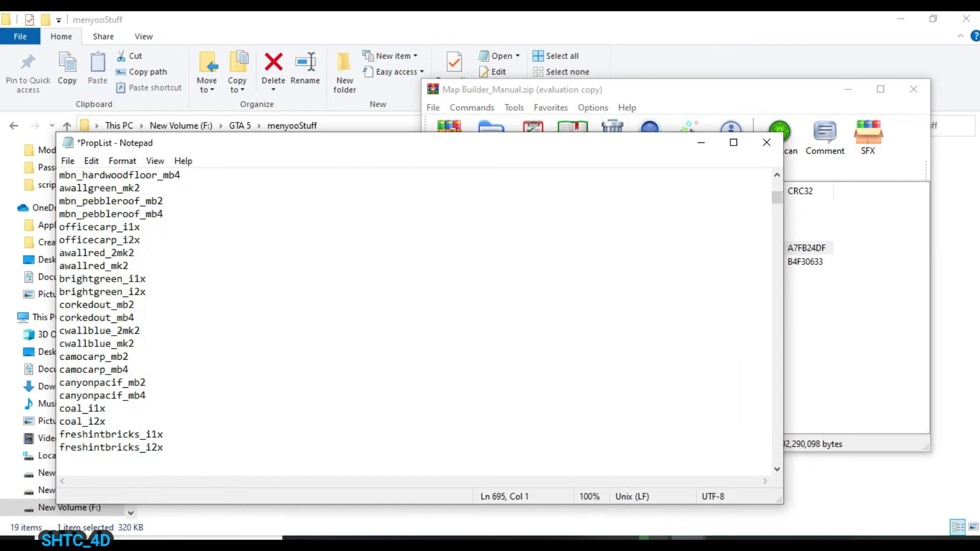
{"action": "scroll", "coordinate": [413, 322], "scroll_direction": "up", "scroll_amount": 5}
{"action": "scroll", "coordinate": [413, 321], "scroll_direction": "up", "scroll_amount": 5}
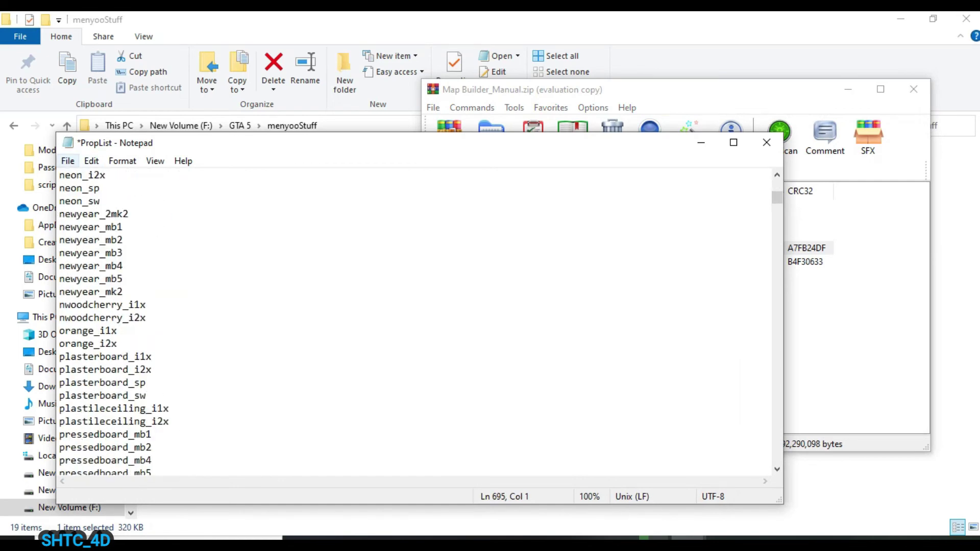
Step: Save PropList, then close Notepad and the Map Builder archive
{"action": "left_click", "coordinate": [68, 161]}
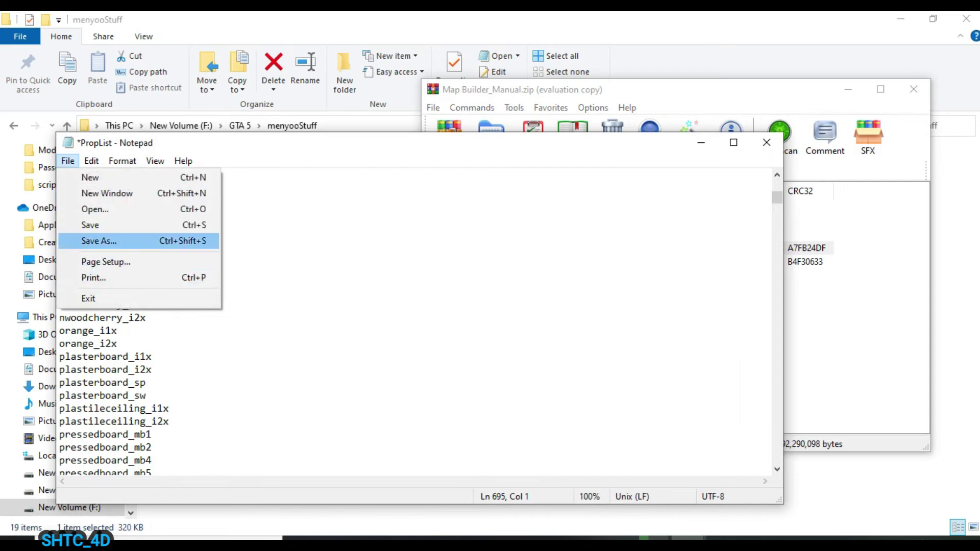
{"action": "left_click", "coordinate": [93, 226]}
{"action": "left_click", "coordinate": [767, 143]}
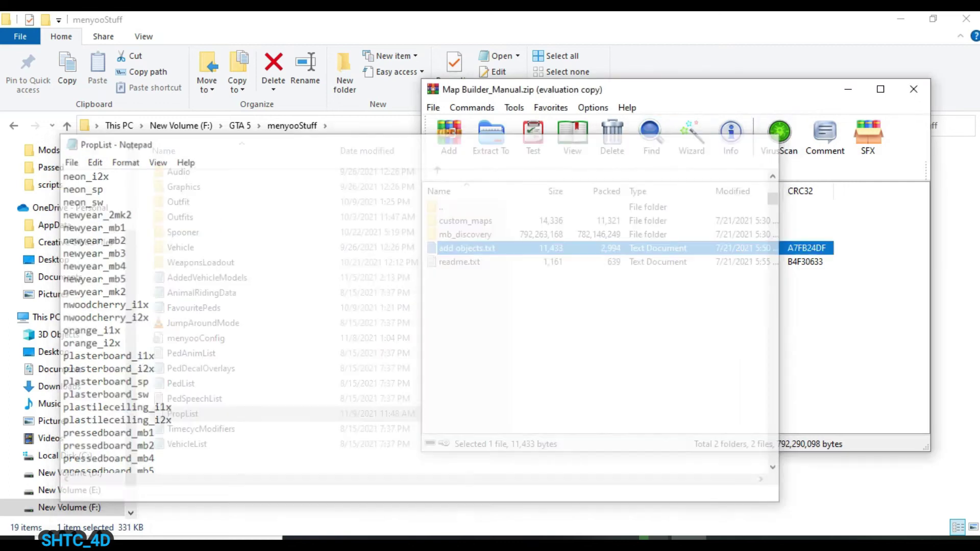
{"action": "left_click", "coordinate": [847, 88]}
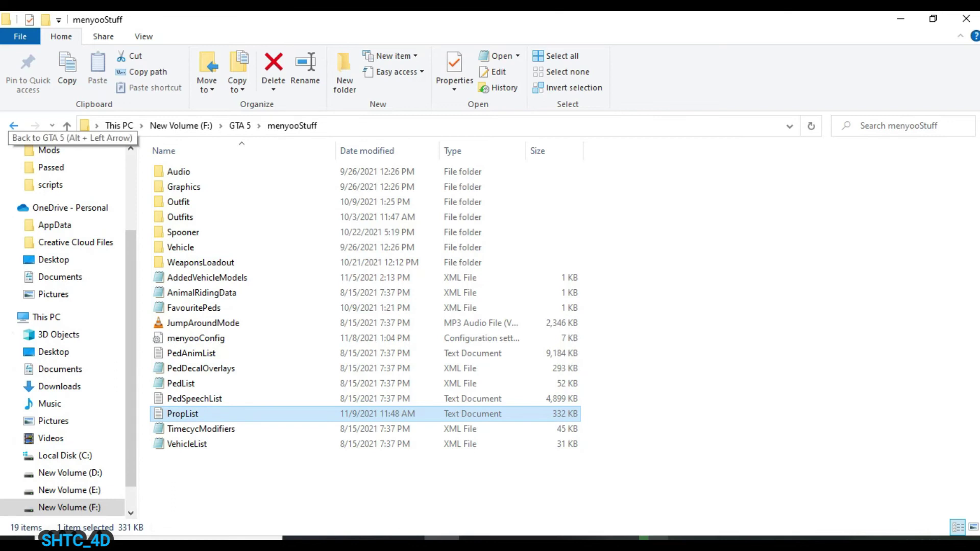
Step: Open the ObjectList file from the GTA 5 scripts folder in Notepad
{"action": "left_click", "coordinate": [13, 125]}
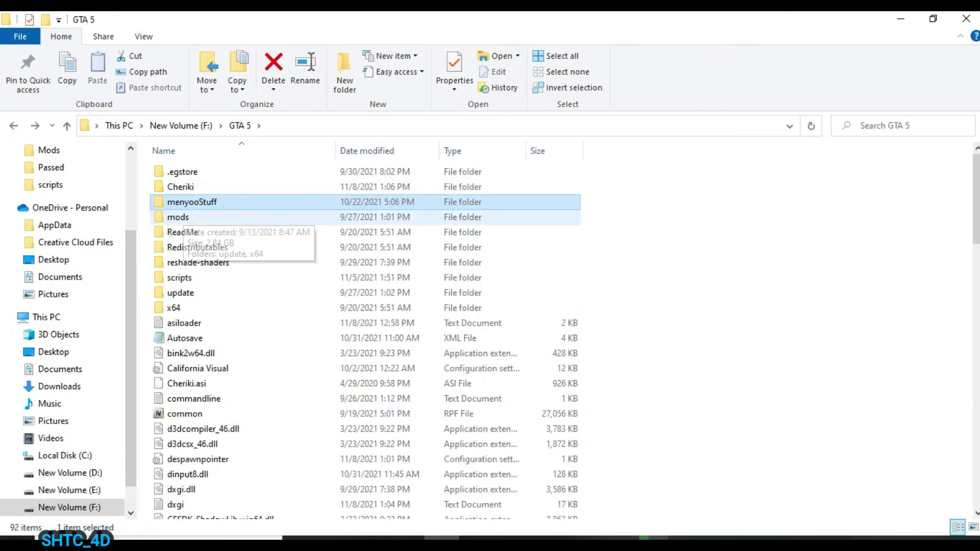
{"action": "double_click", "coordinate": [179, 277]}
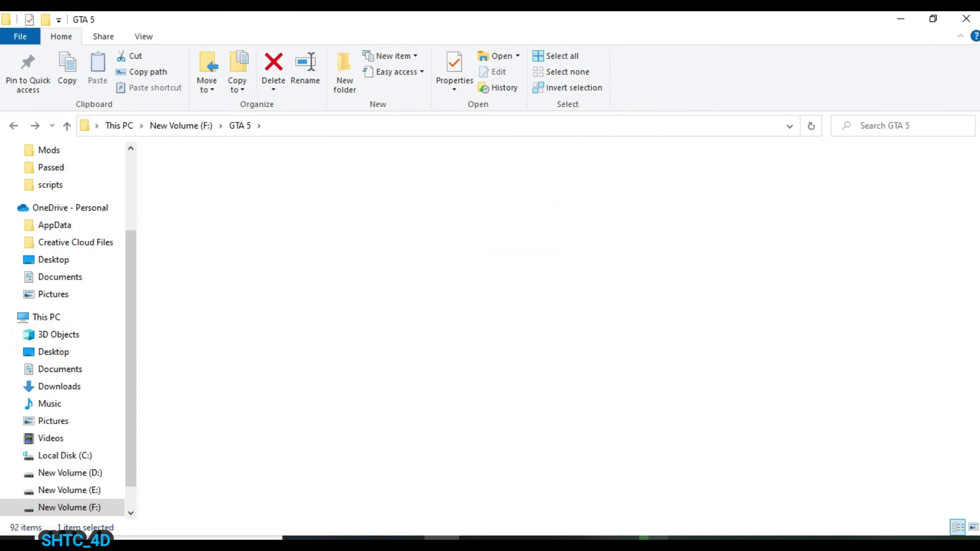
{"action": "scroll", "coordinate": [368, 307], "scroll_direction": "down", "scroll_amount": 5}
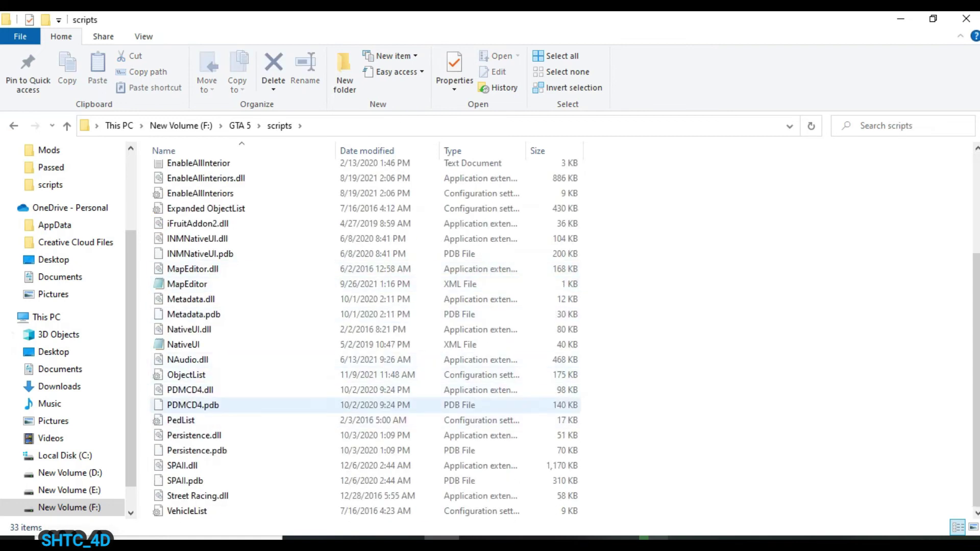
{"action": "double_click", "coordinate": [187, 374]}
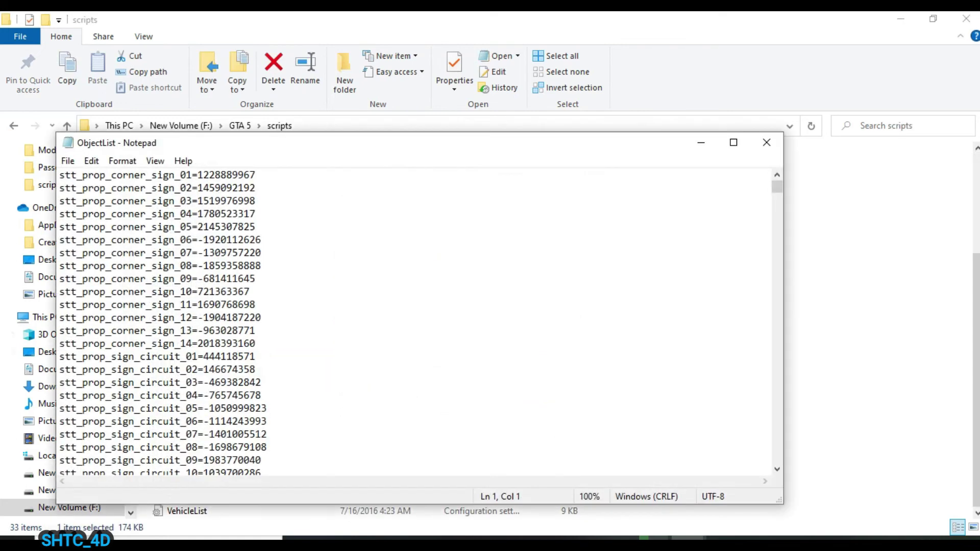
Step: Paste the Map Builder object names into ObjectList, then close Notepad without saving
{"action": "key", "text": "Return"}
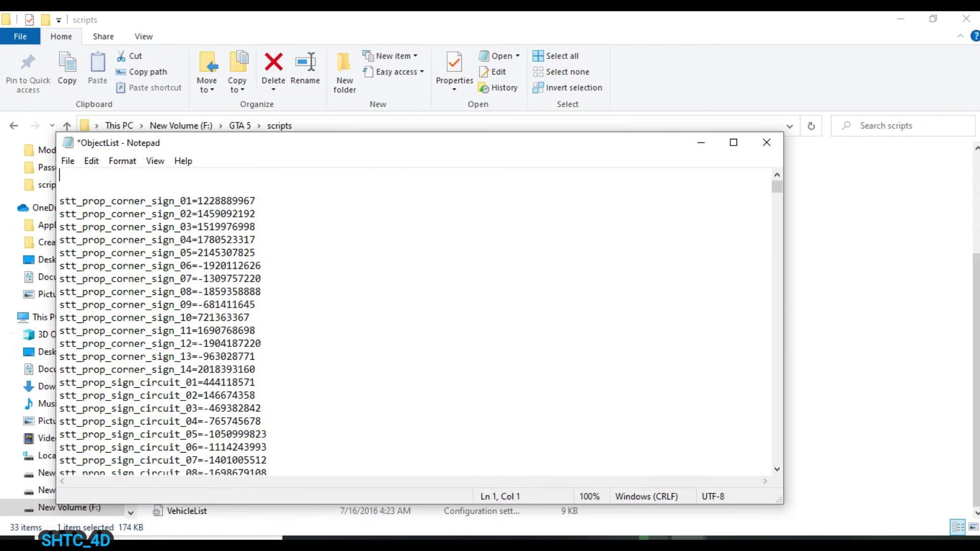
{"action": "key", "text": "ctrl+End"}
{"action": "scroll", "coordinate": [414, 322], "scroll_direction": "up", "scroll_amount": 4}
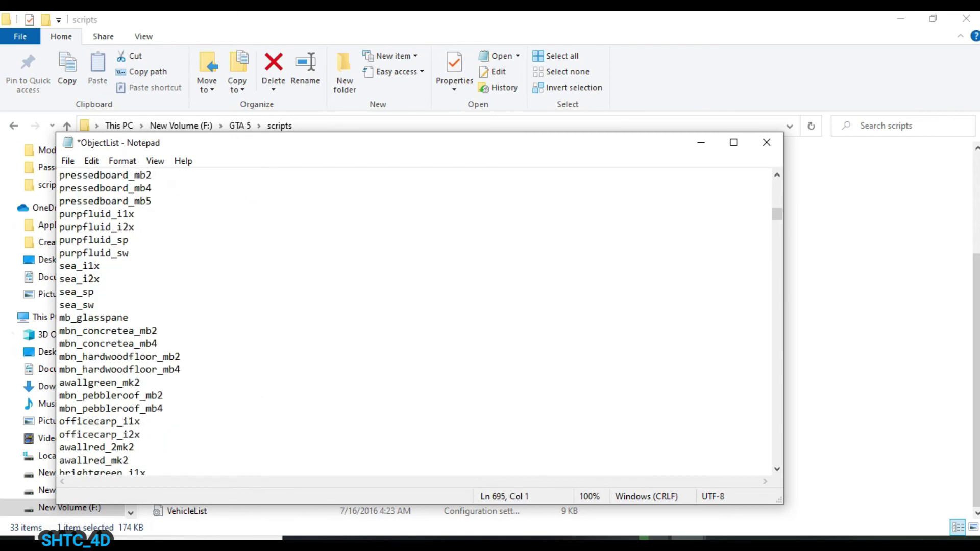
{"action": "scroll", "coordinate": [413, 322], "scroll_direction": "up", "scroll_amount": 3}
{"action": "scroll", "coordinate": [414, 322], "scroll_direction": "up", "scroll_amount": 3}
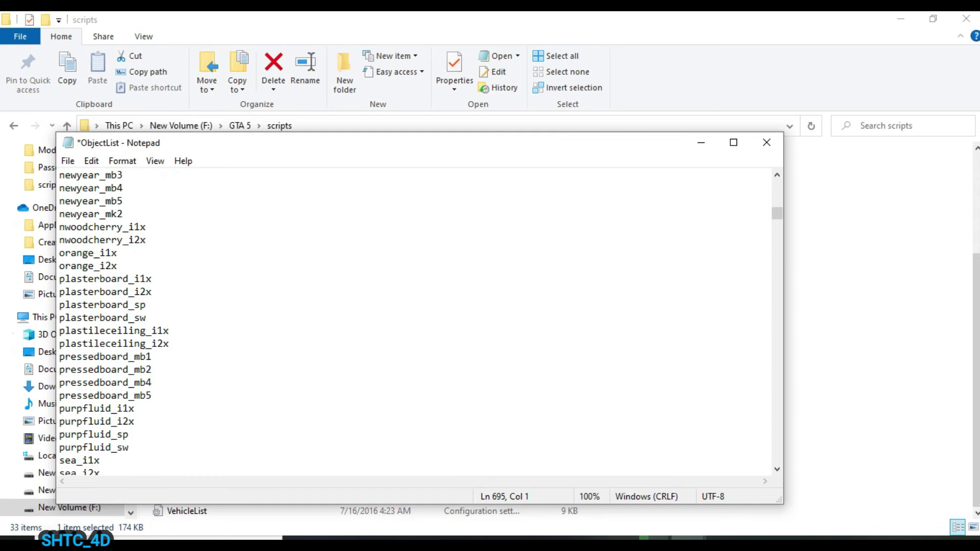
{"action": "scroll", "coordinate": [413, 321], "scroll_direction": "up", "scroll_amount": 1}
{"action": "scroll", "coordinate": [414, 322], "scroll_direction": "up", "scroll_amount": 1}
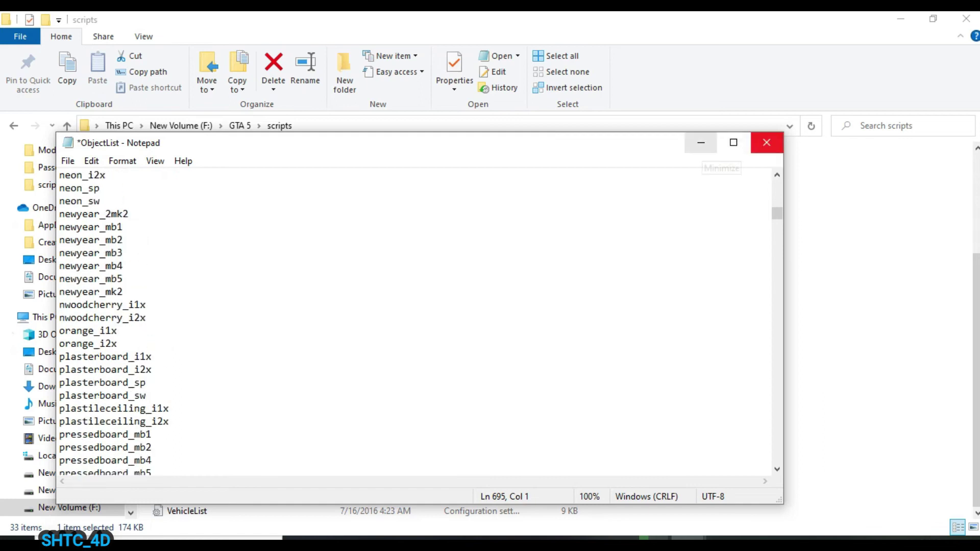
{"action": "left_click", "coordinate": [119, 344]}
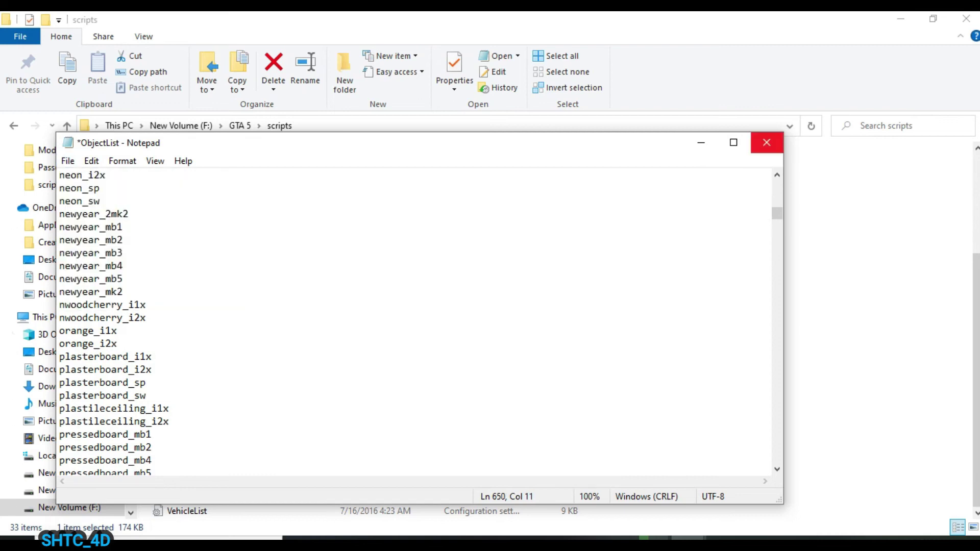
{"action": "left_click", "coordinate": [766, 143]}
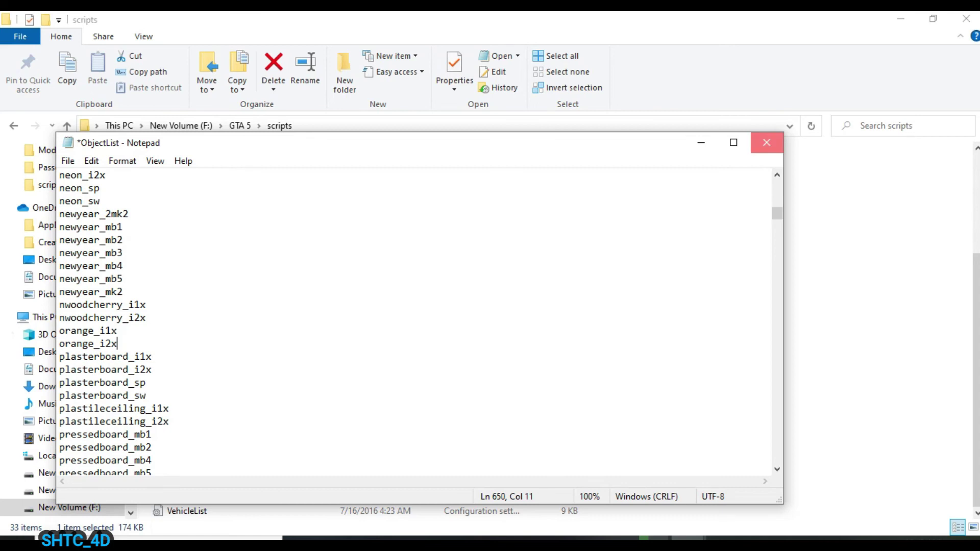
{"action": "left_click", "coordinate": [515, 288]}
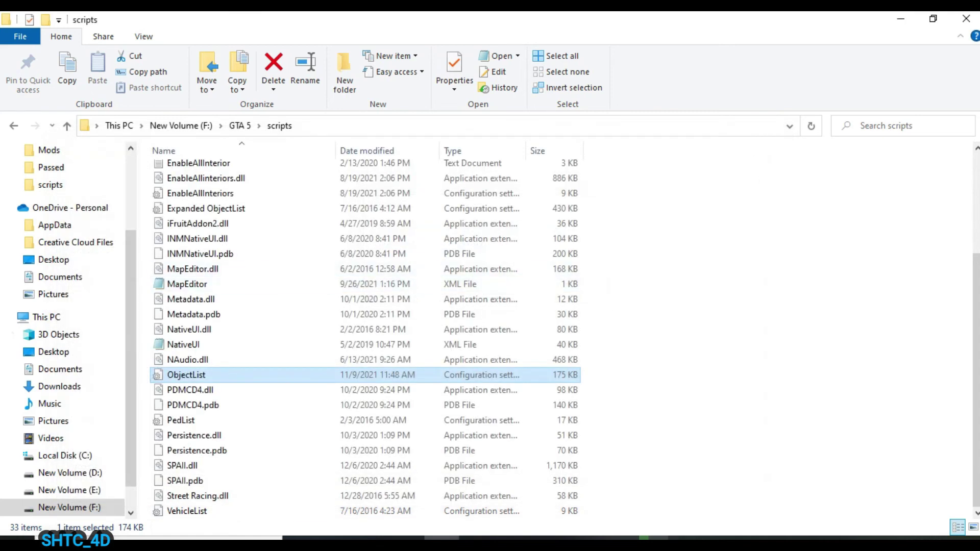
Step: Go up from the scripts folder to the GTA 5 install folder on F:
{"action": "key", "text": "BackSpace"}
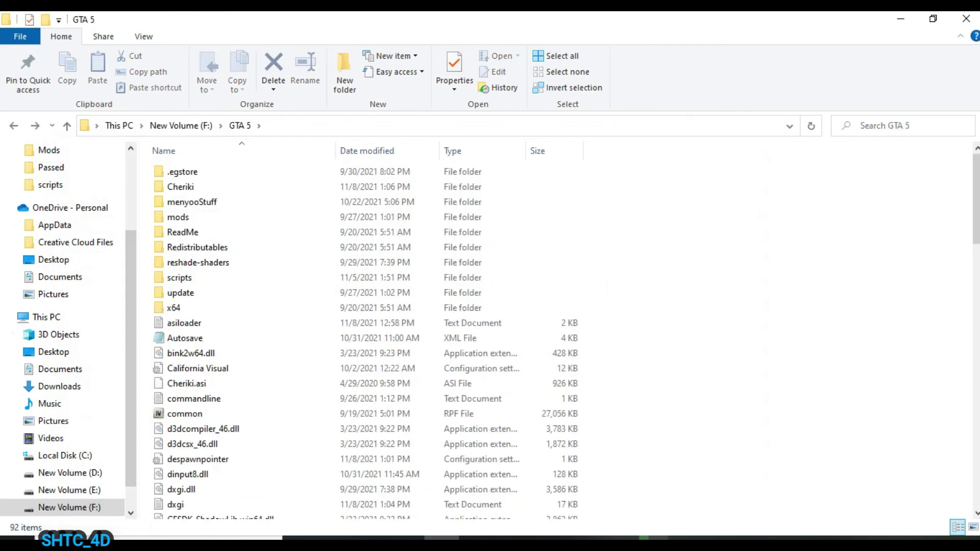